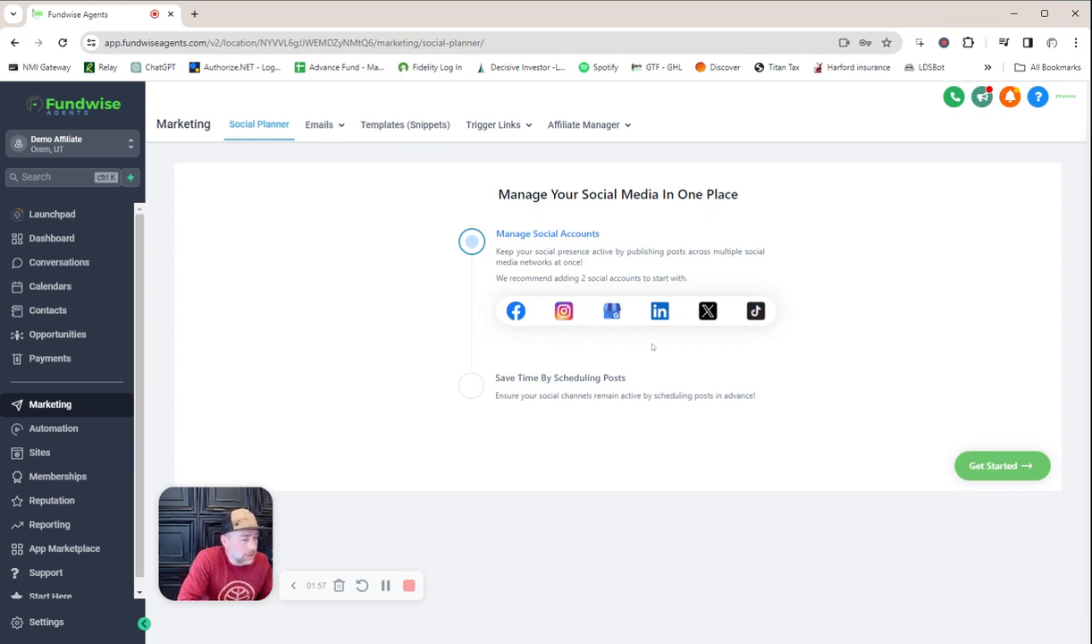
- Connect the LinkedIn personal profile and the Fundwise Capital and Fundwise Partners pages to the social planner
click(659, 313)
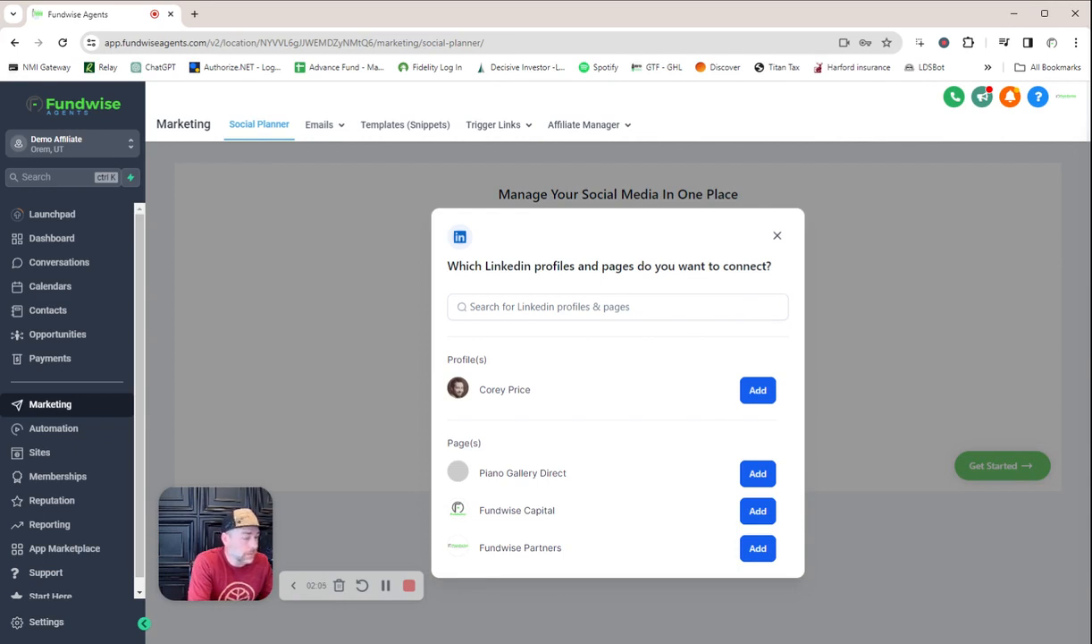
click(756, 390)
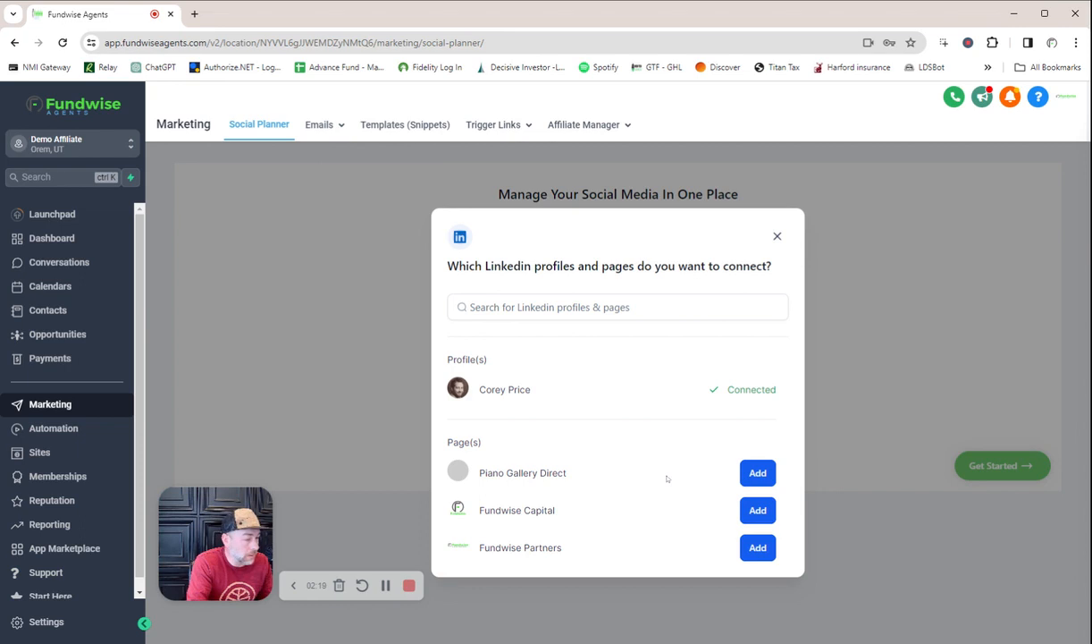
click(751, 511)
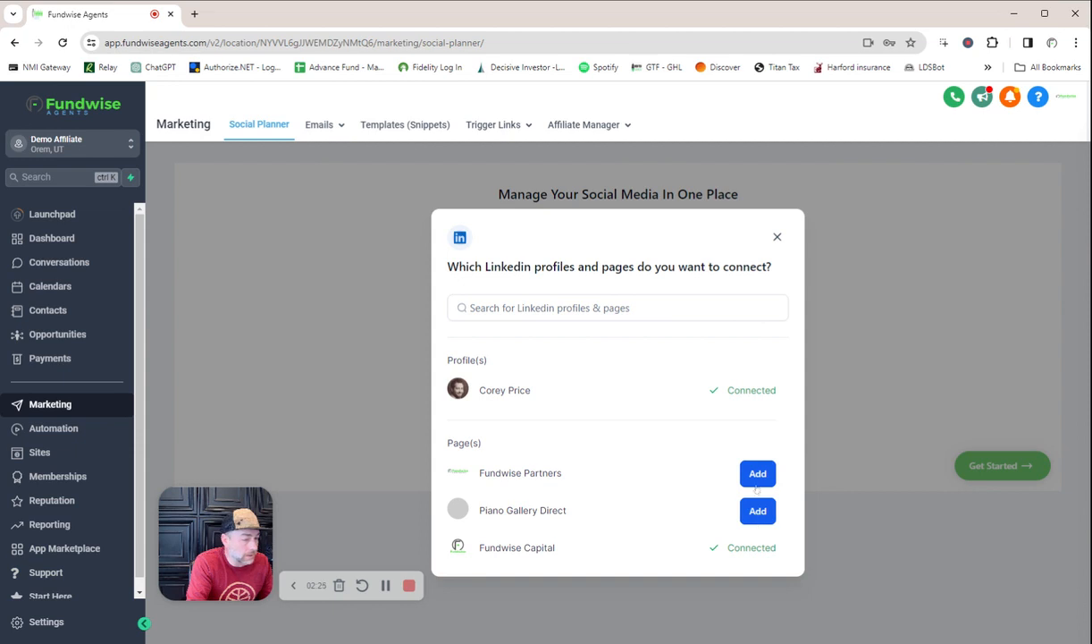
click(758, 475)
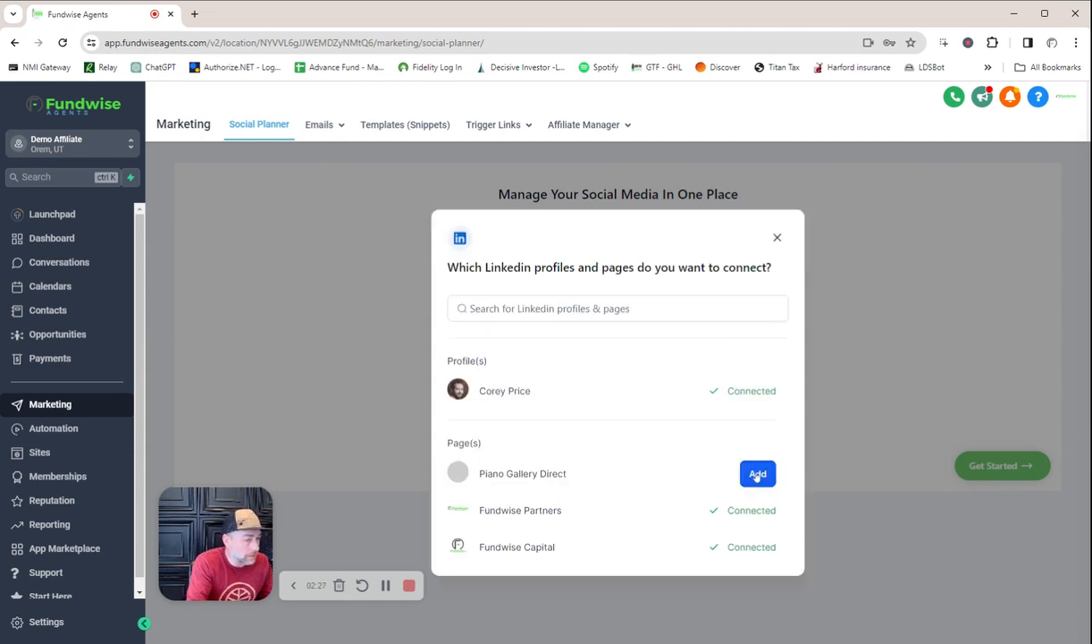
click(777, 239)
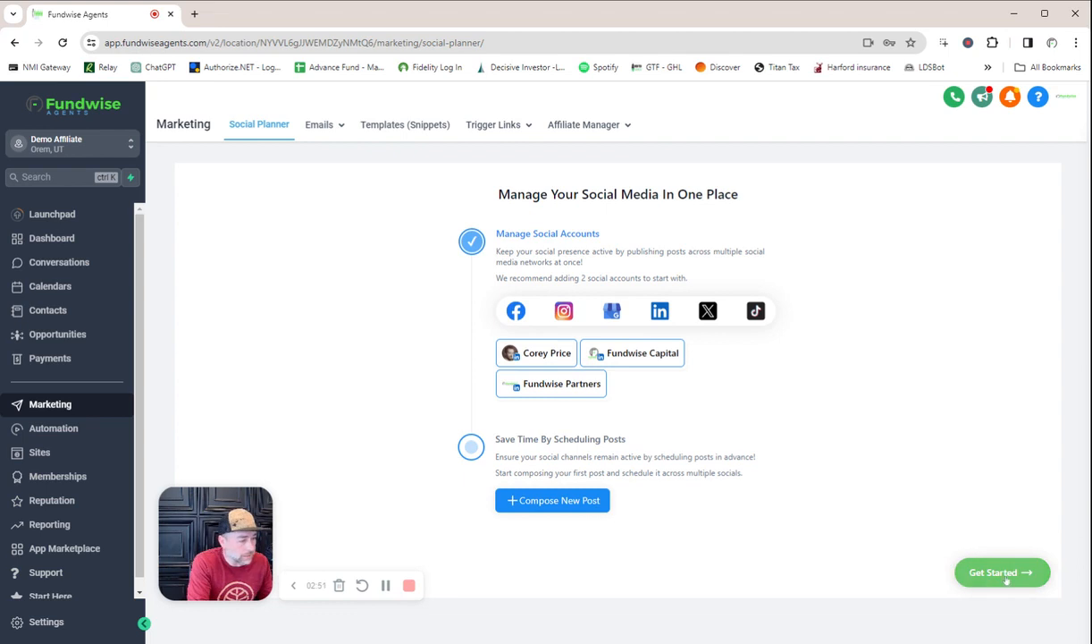
- Finish the social account setup and list the scheduled posts in the planner overview
click(964, 563)
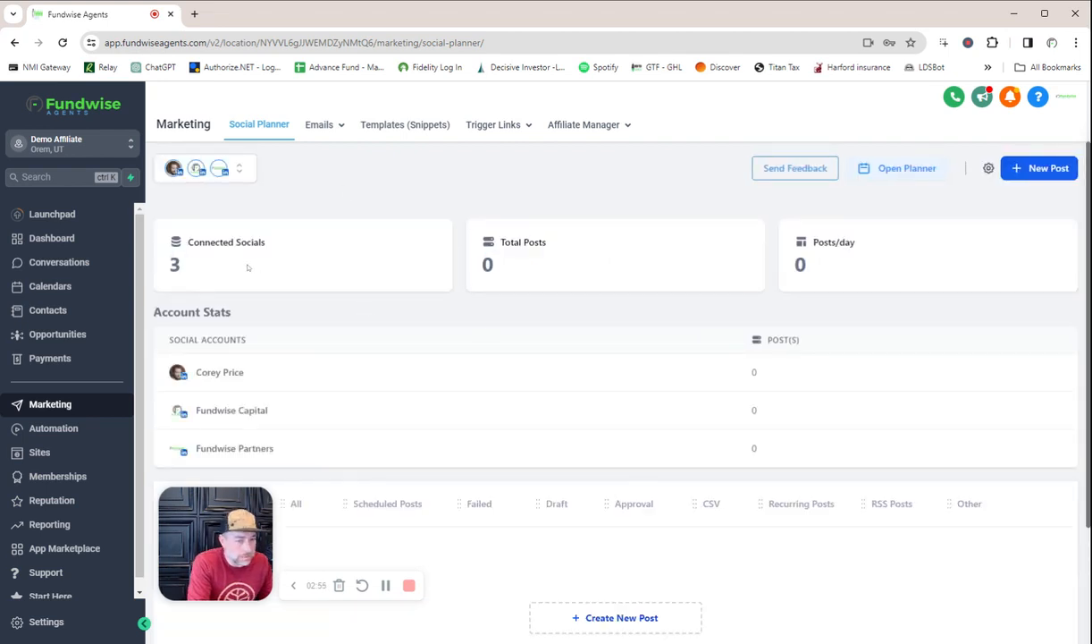
scroll(585, 401, down, 1)
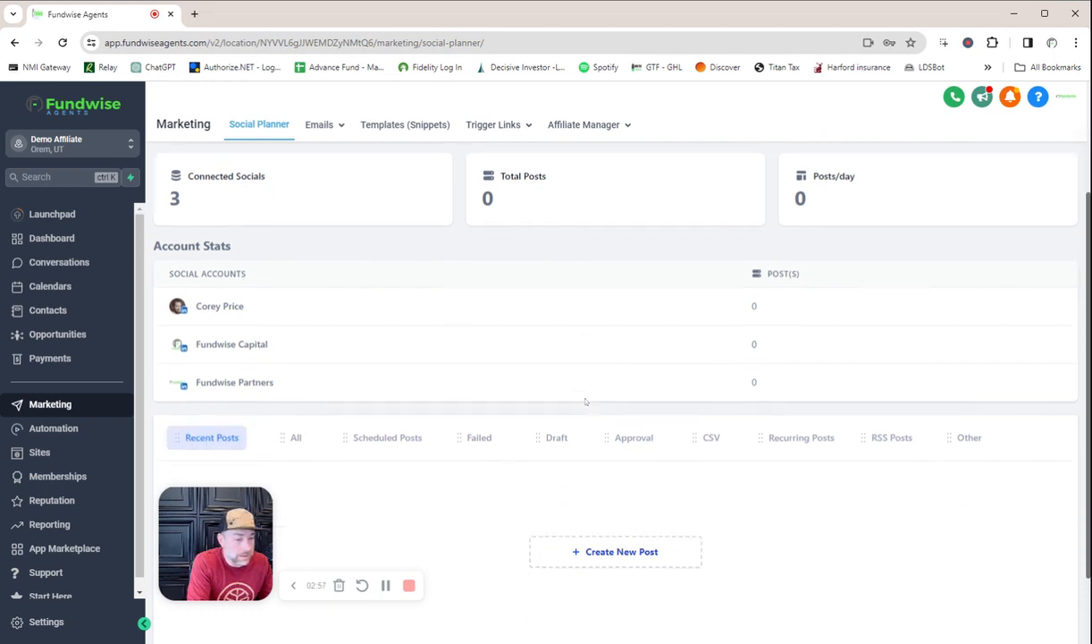
scroll(586, 402, down, 1)
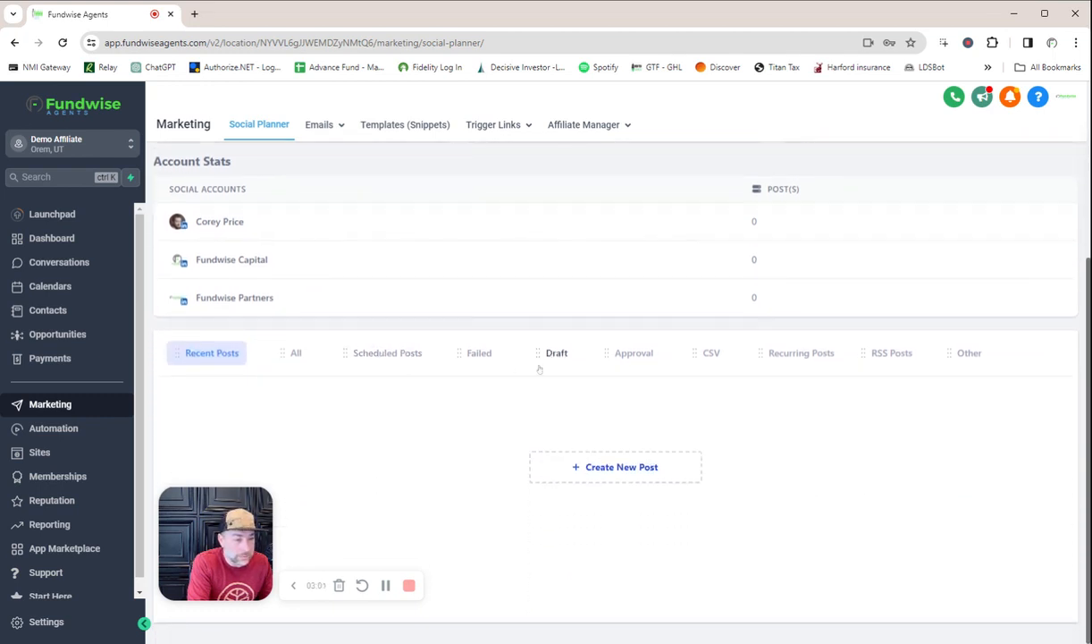
click(390, 354)
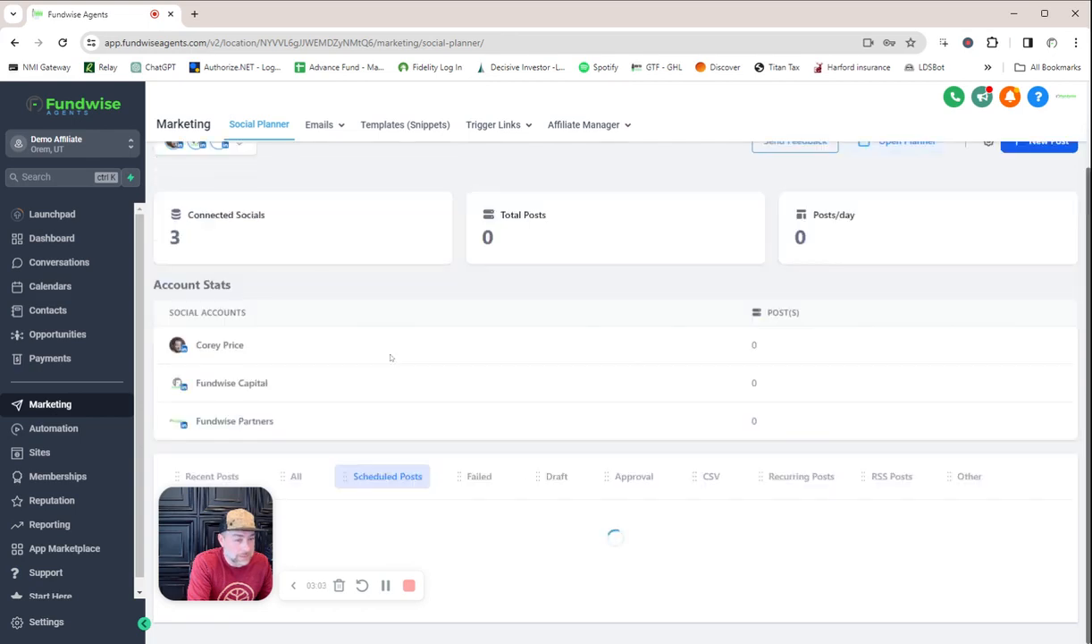
- Create a new social post and select all connected accounts as its destinations
click(618, 469)
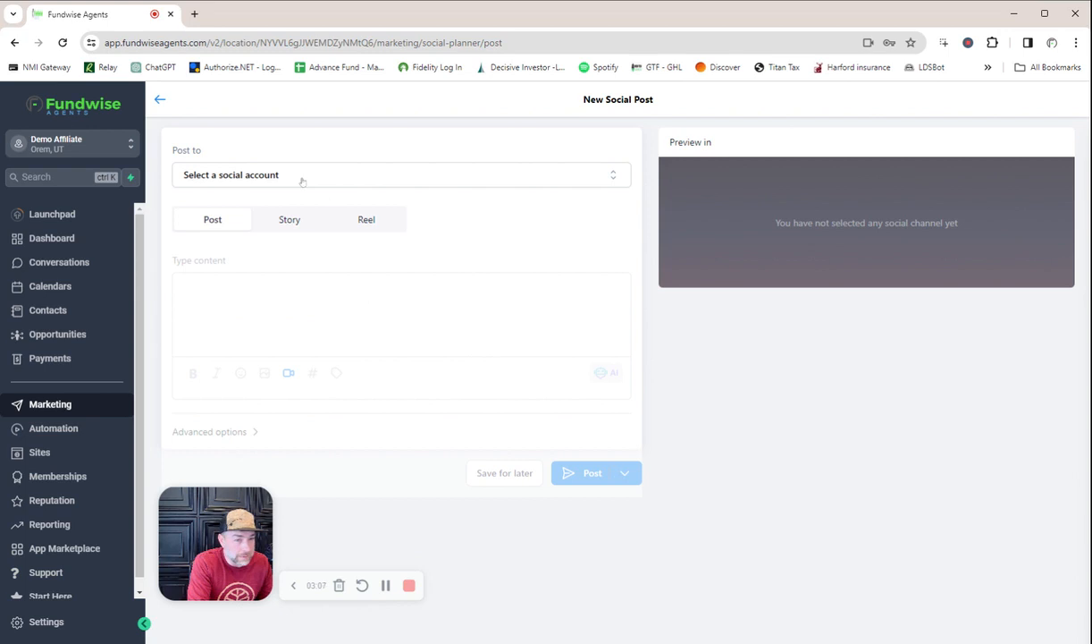
click(301, 178)
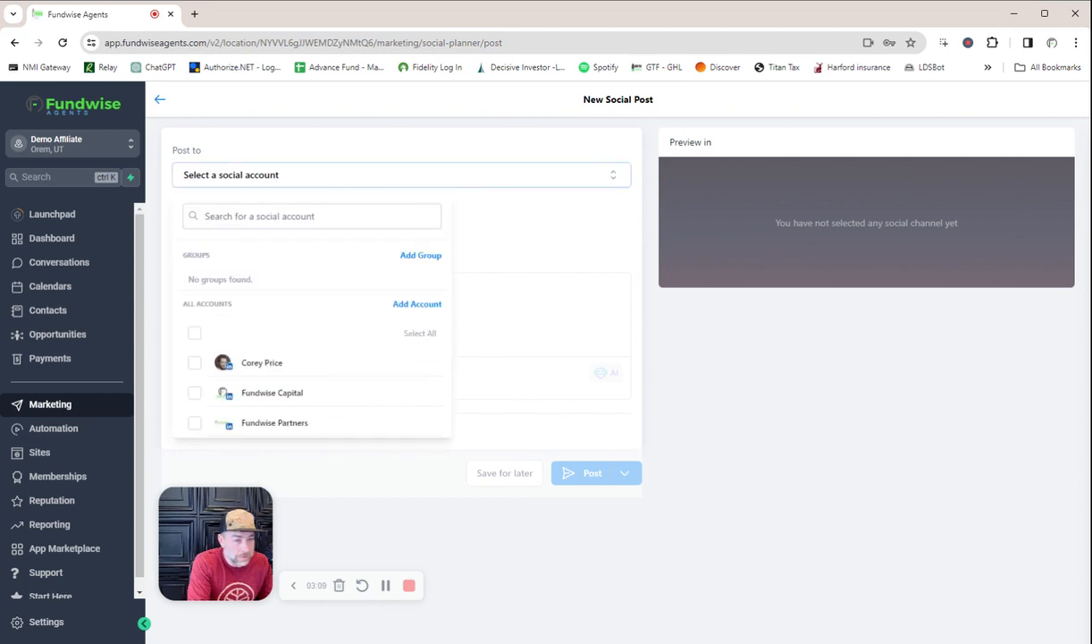
click(195, 334)
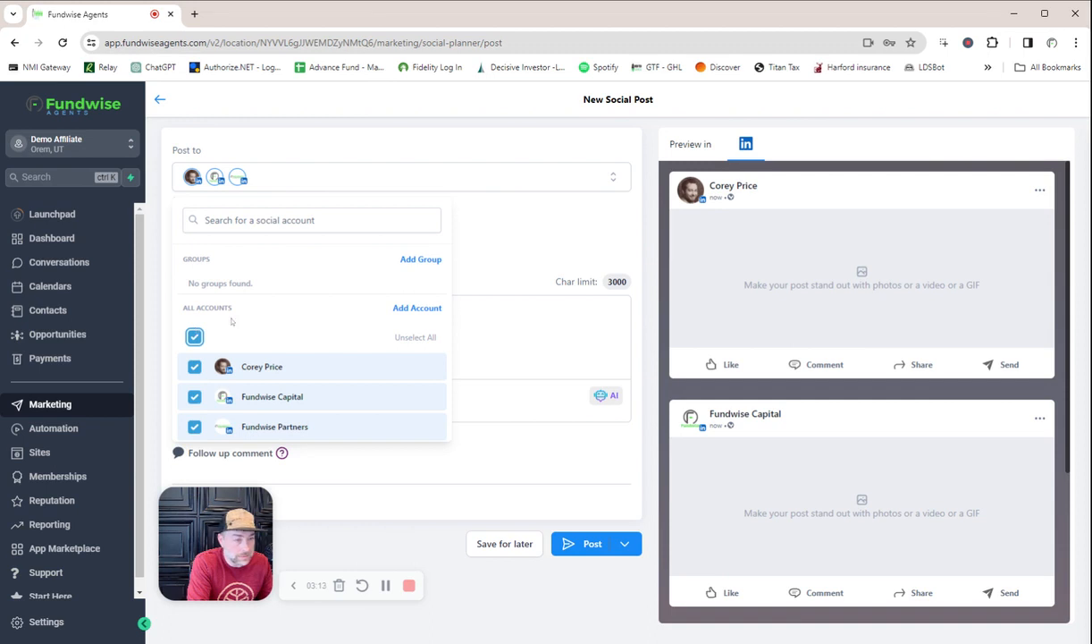
click(528, 249)
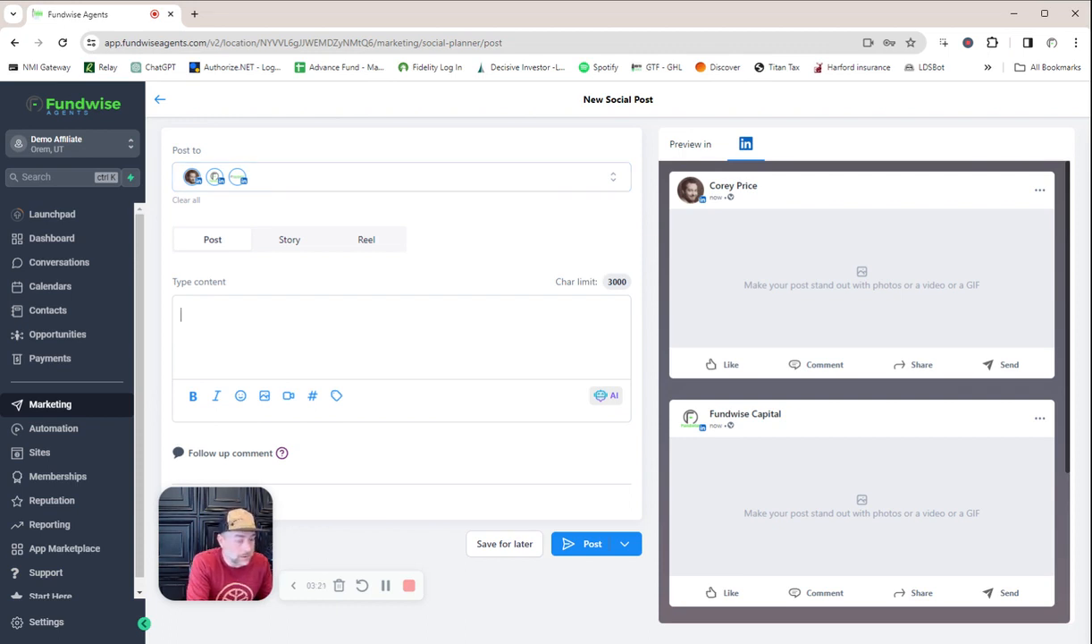
- Begin the post content with "Hi entrepreneurs, I found an awesome marketing system that helps you build an affiliate network"
text(Hi)
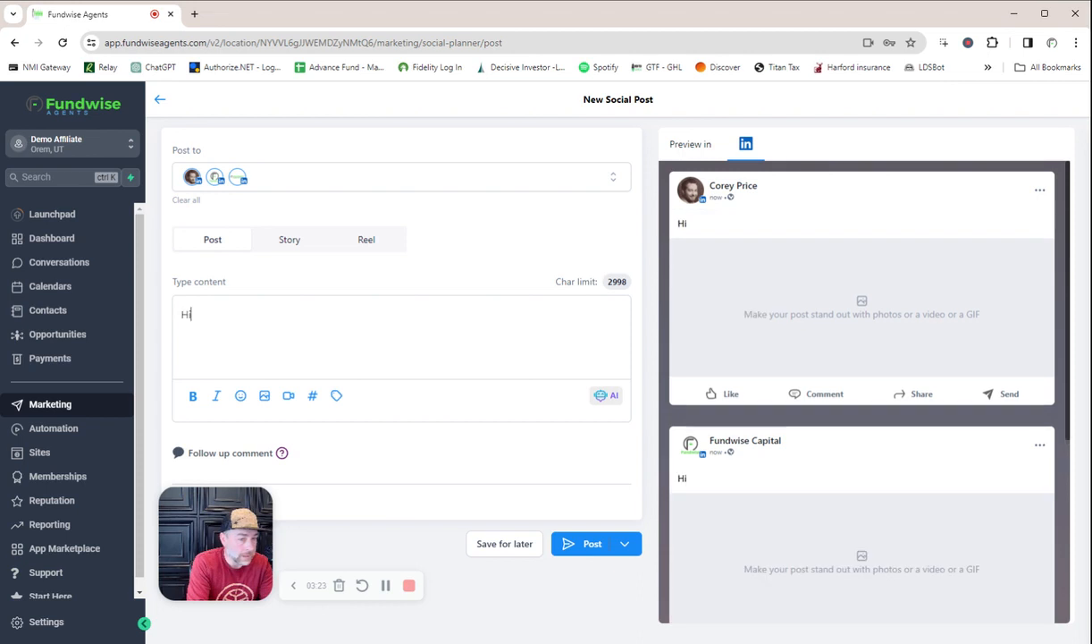
text( entrepr)
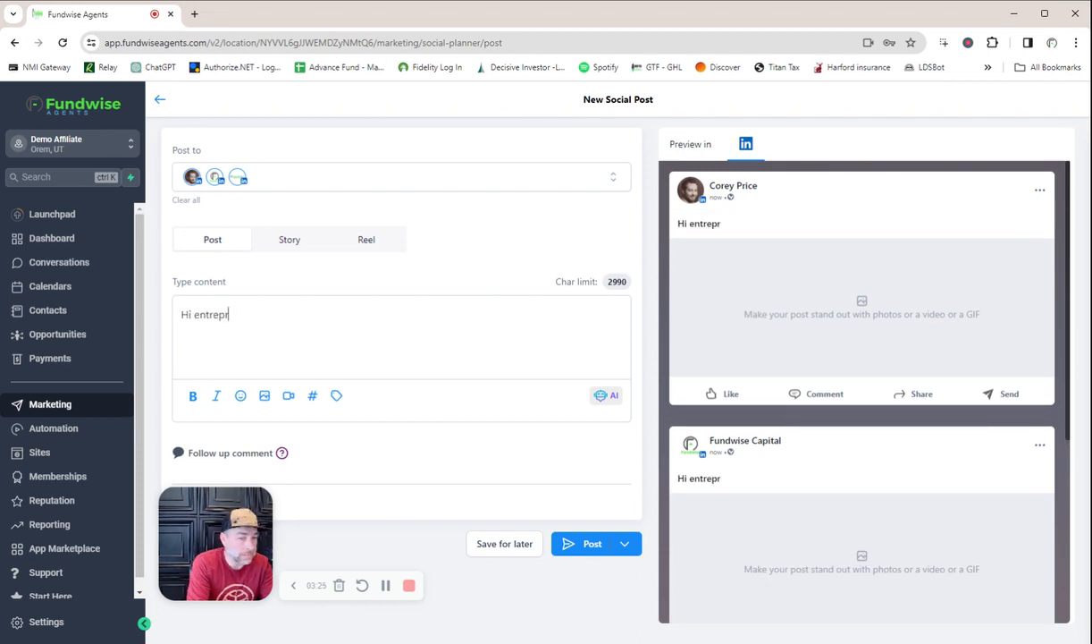
text(eneurs, I )
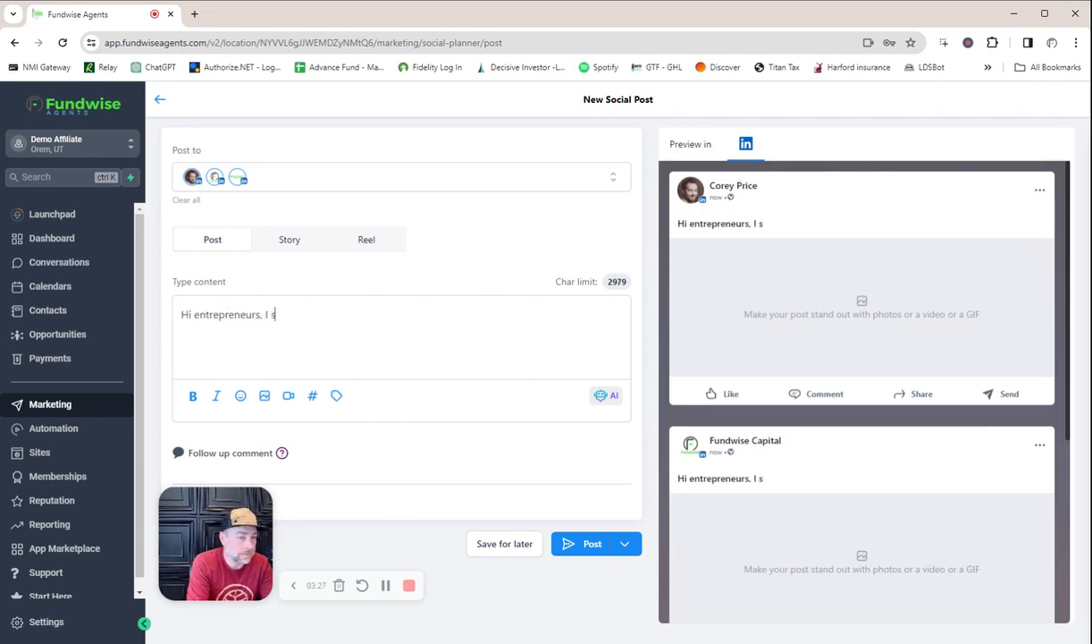
text(found an aw)
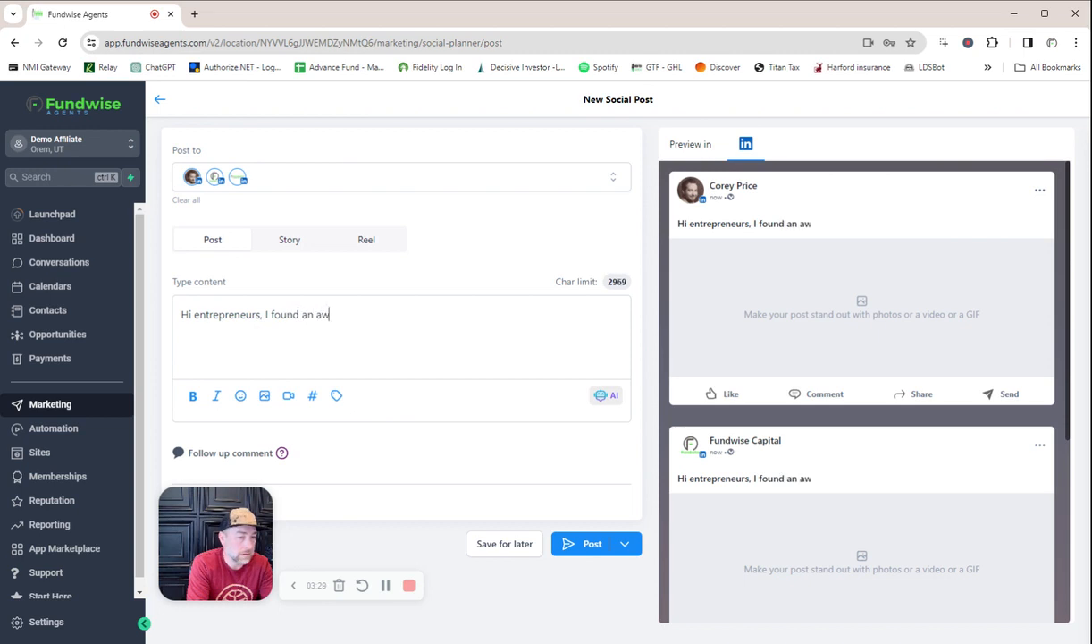
text(esome marke)
text(ting s)
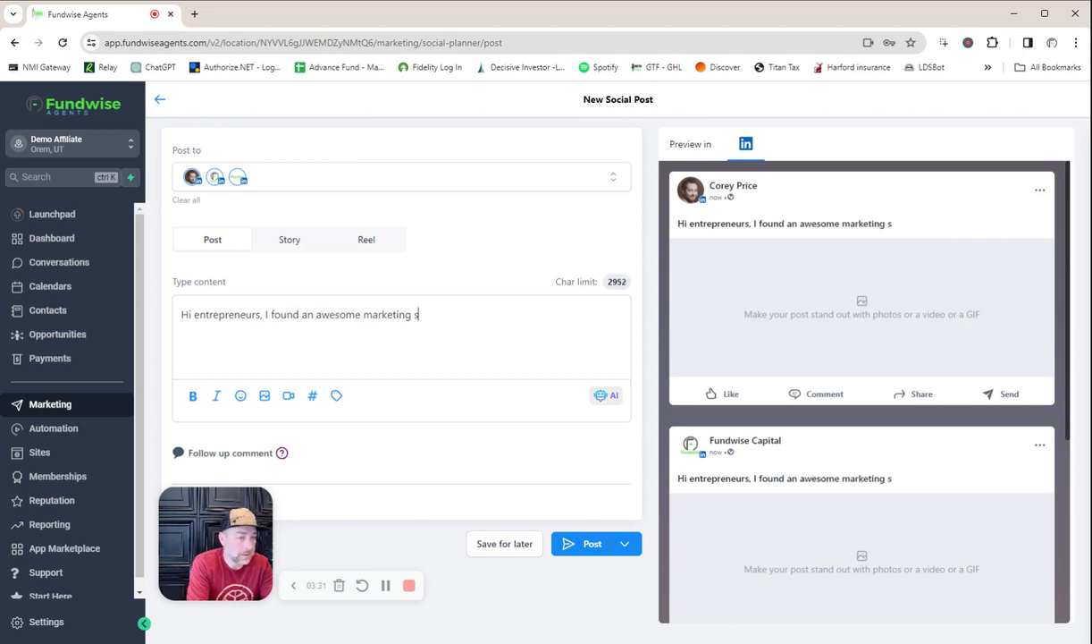
text(ystem that help)
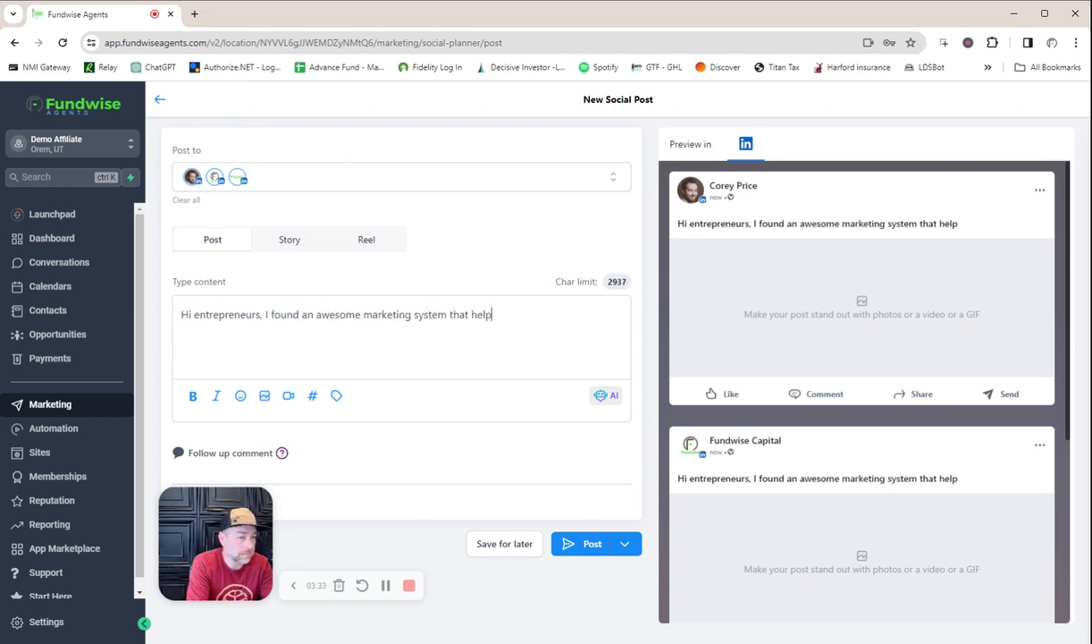
text(s you build an a)
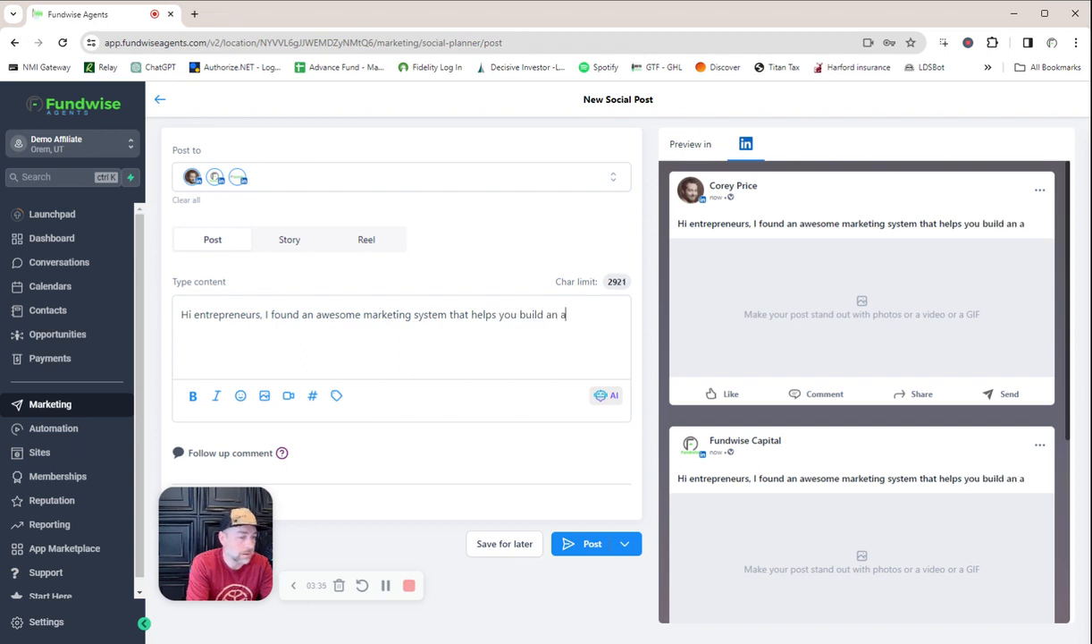
text(ffiliate network)
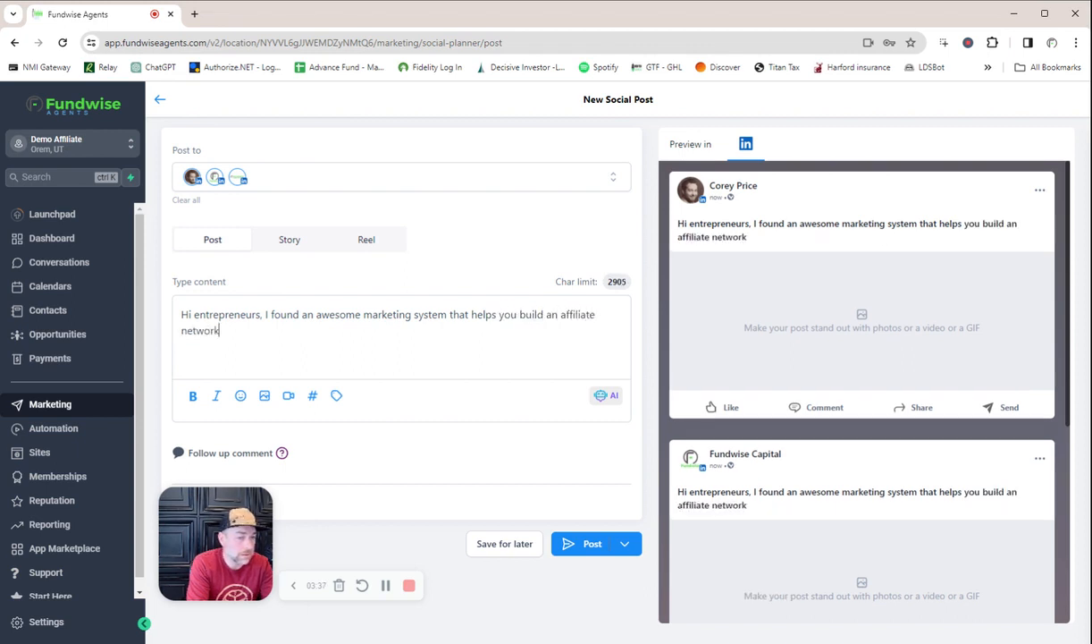
- Complete the post content with "and helps you to generate leads. Check out the quick demo video."
text( and helps you to generate )
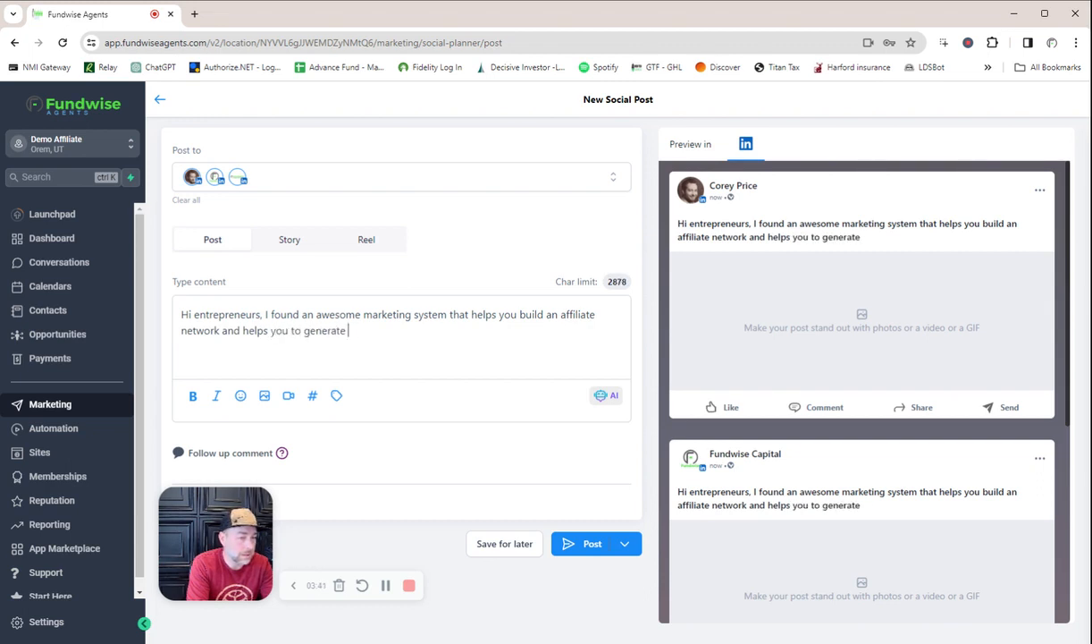
text(leads. Check)
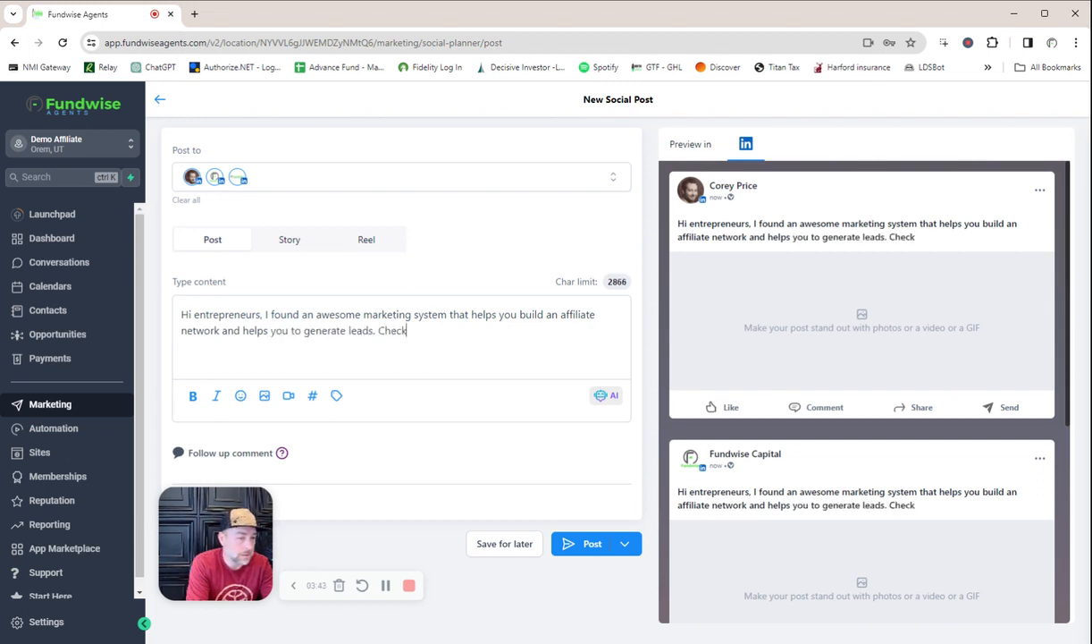
text( out the quick demo video.)
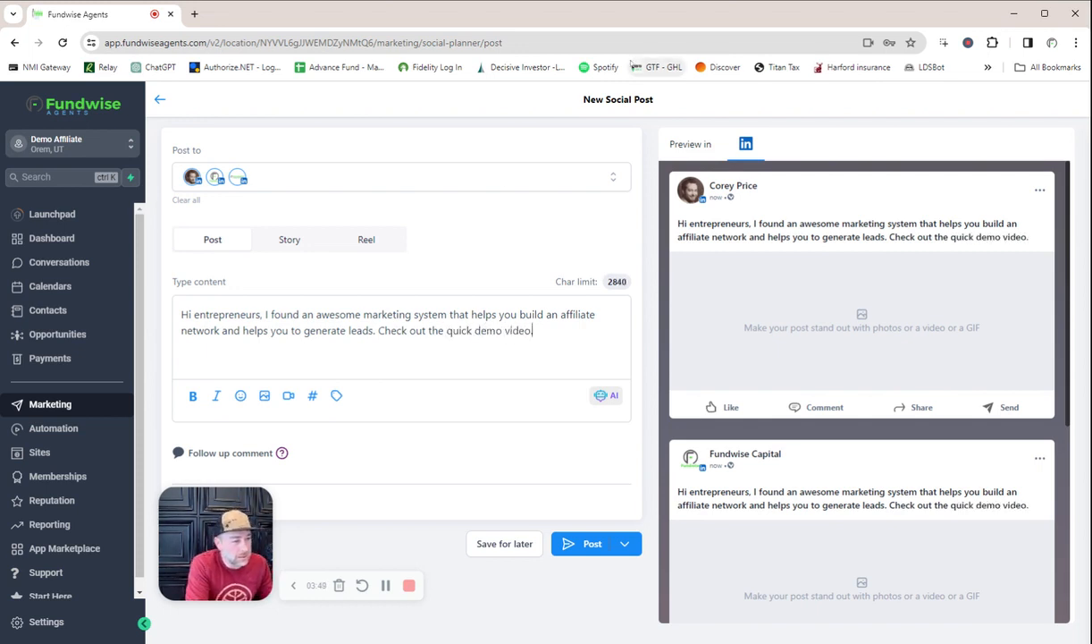
click(264, 397)
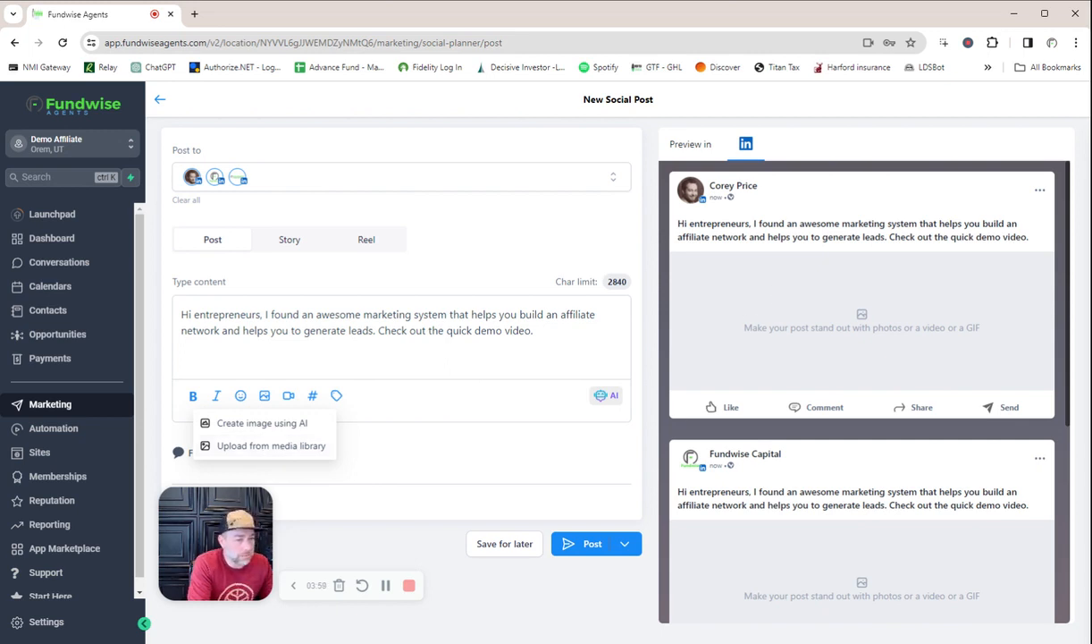
click(477, 330)
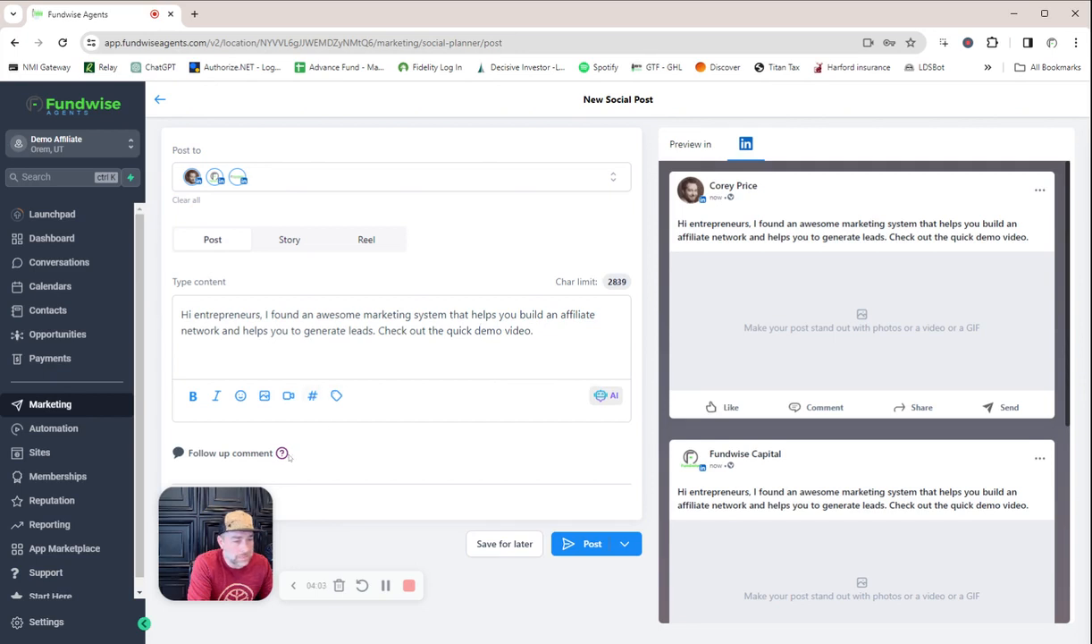
- Create a saved hashtag set named "entrepreneur" containing the hashtag entrepreneur, and apply it to the post
click(313, 396)
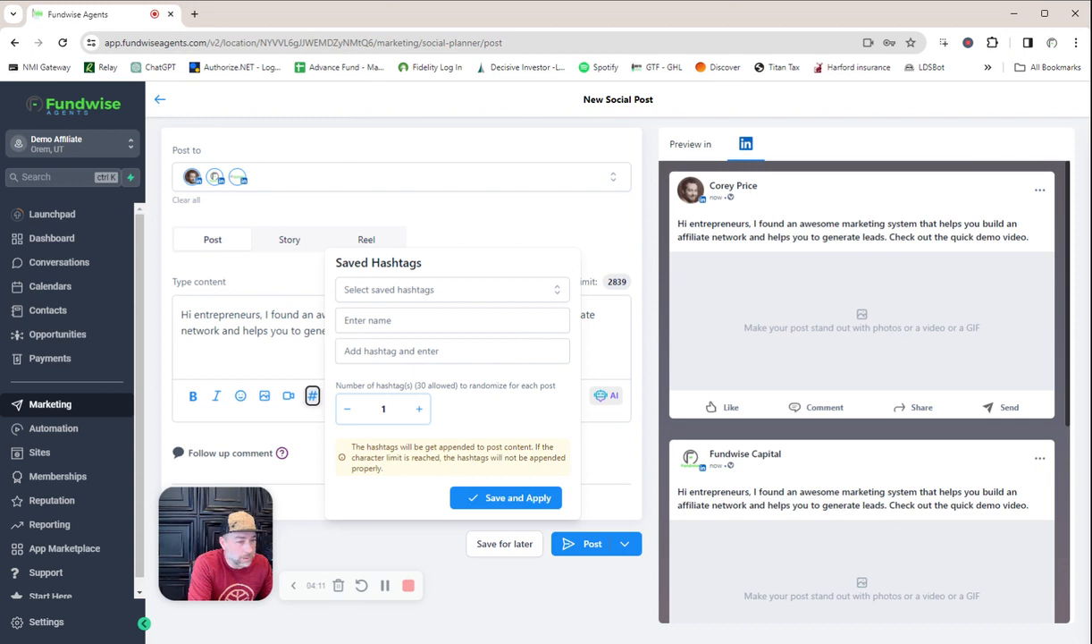
click(403, 320)
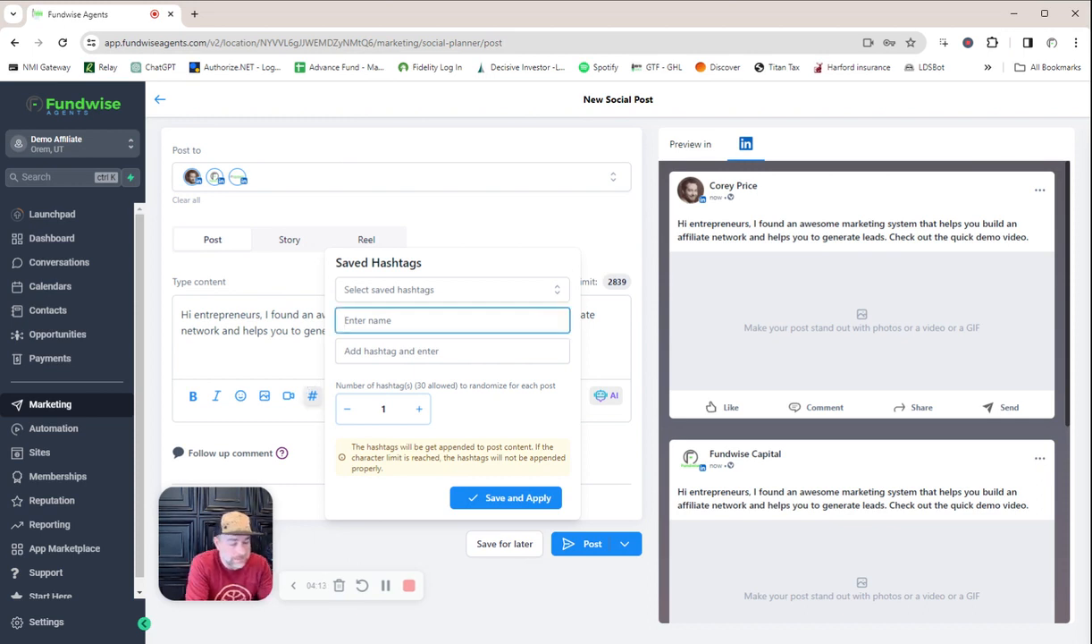
text(entreprene)
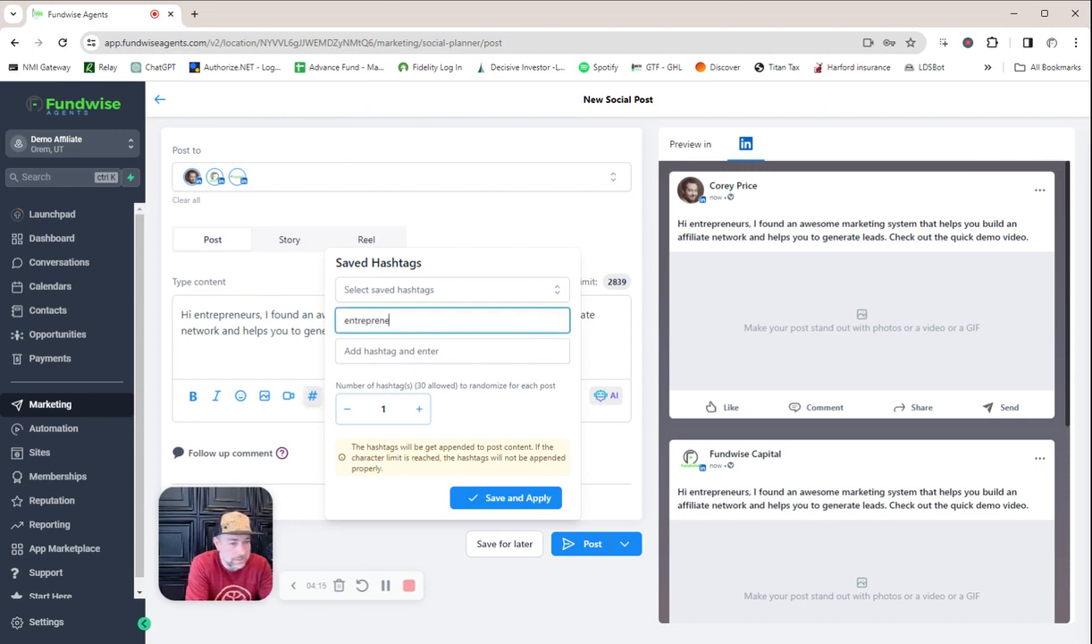
text(ur)
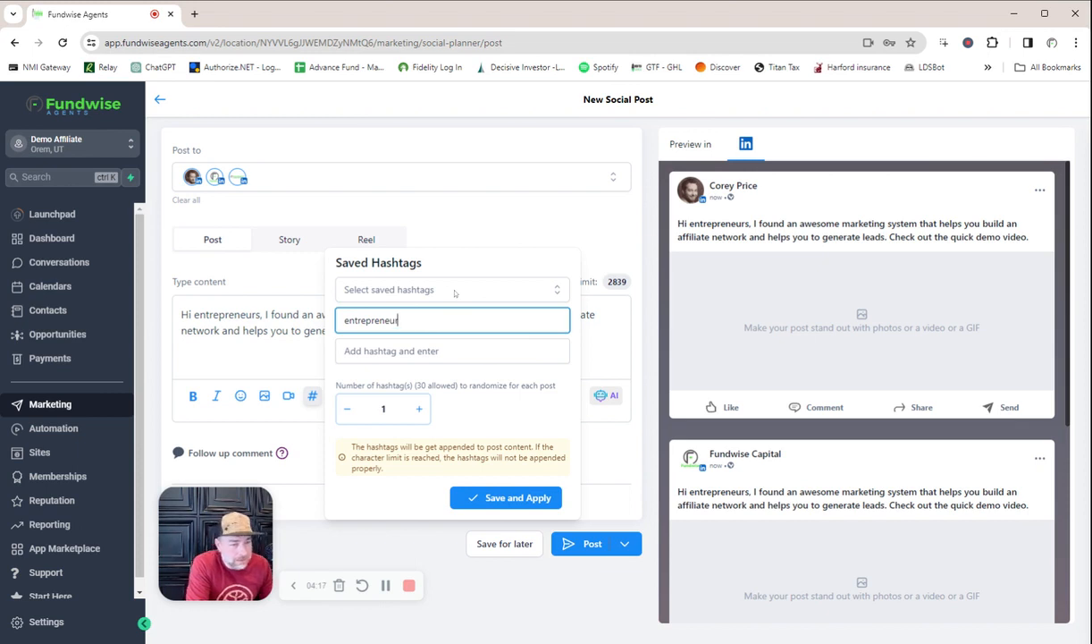
click(402, 350)
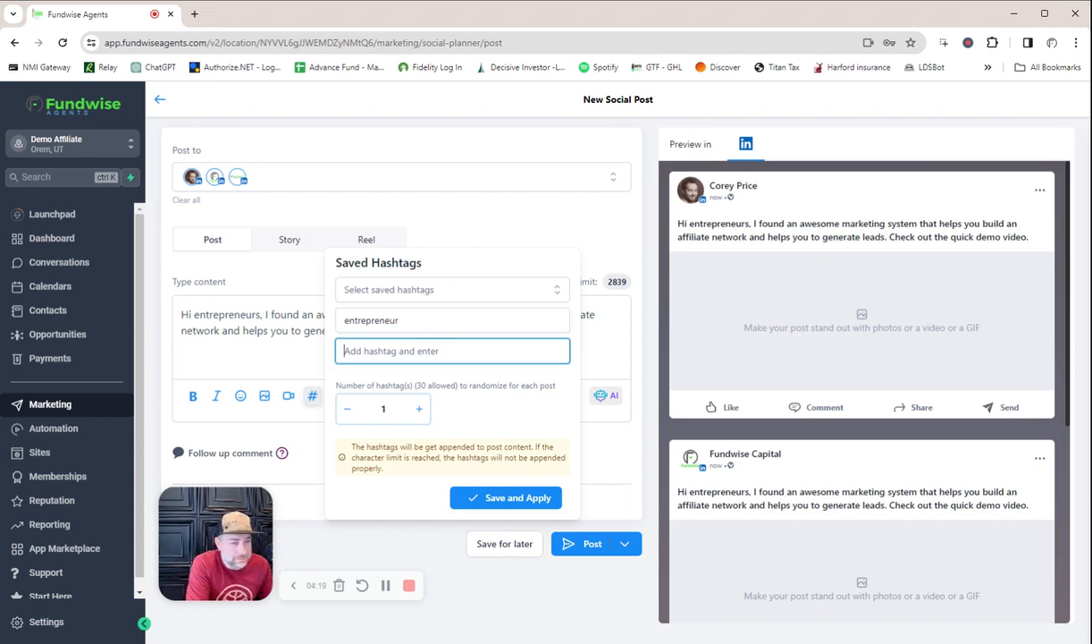
text(entrepreneur)
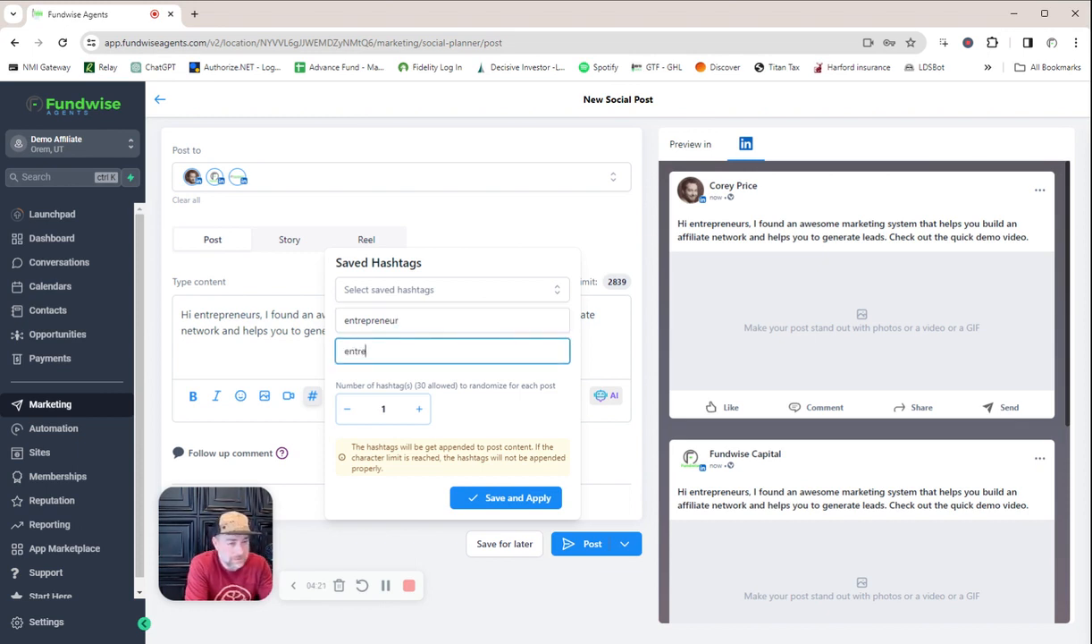
click(402, 320)
key(ctrl+a)
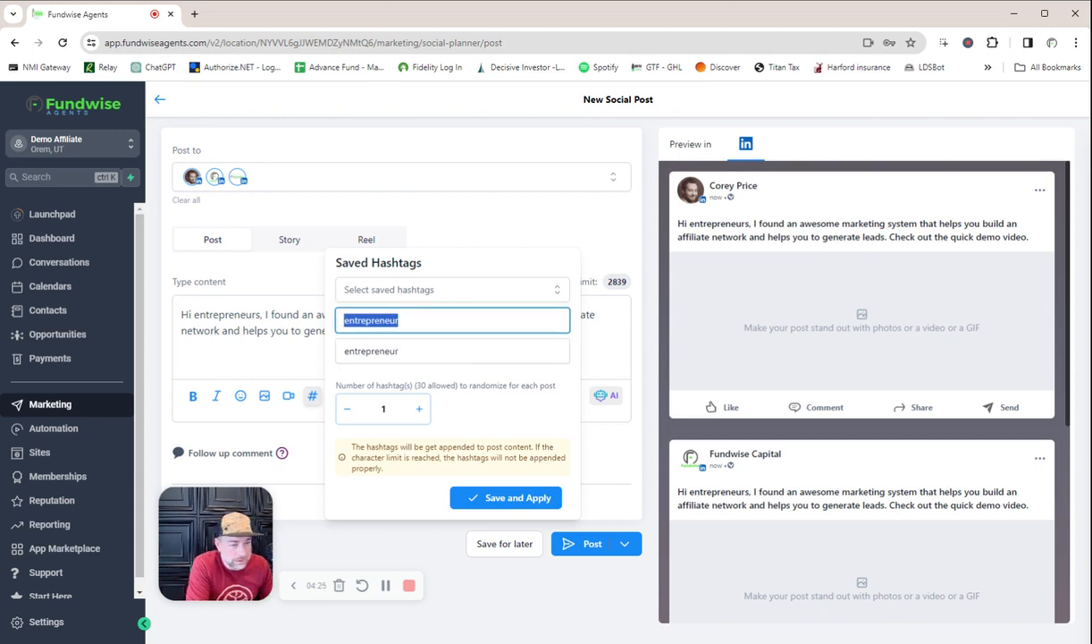
click(403, 350)
click(506, 500)
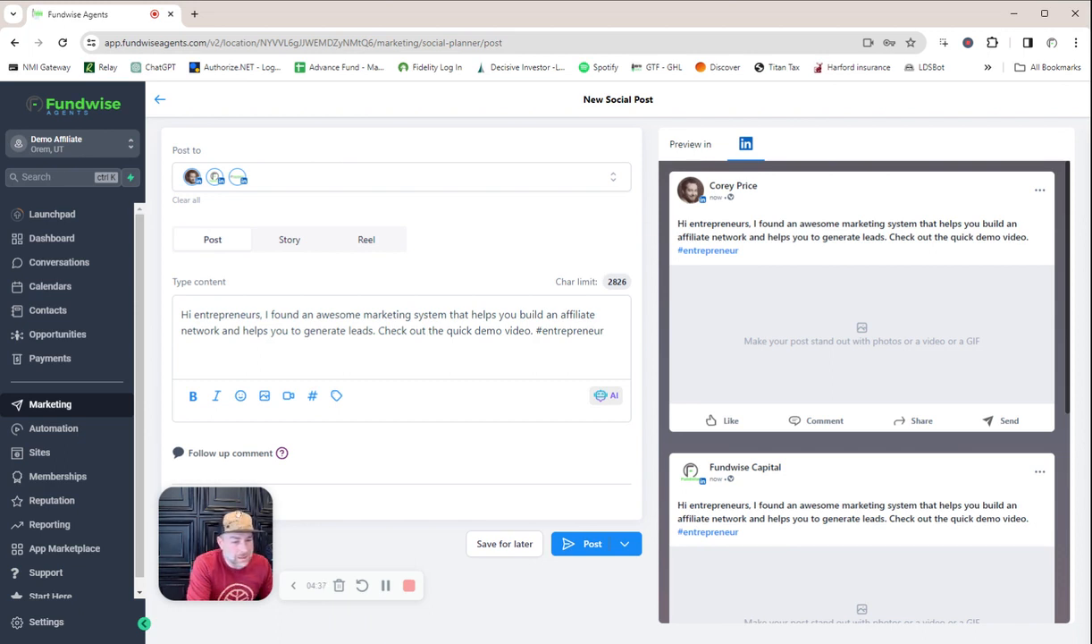
drag(275, 516, 277, 553)
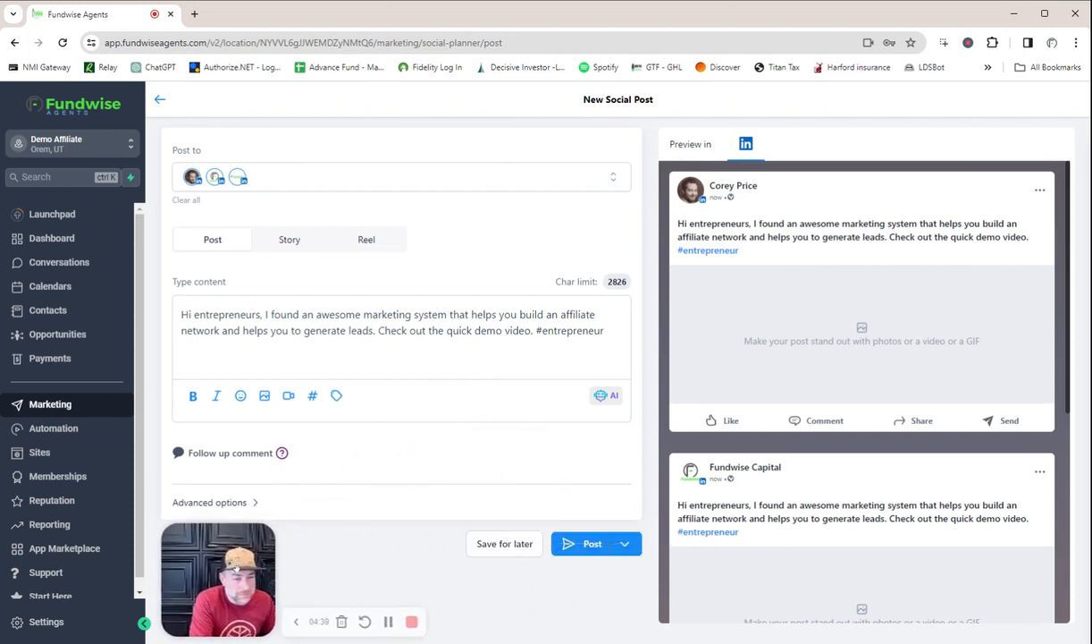
- Review the post's advanced options, including the form for adding a category and the list of existing tags
click(224, 502)
scroll(429, 412, down, 1)
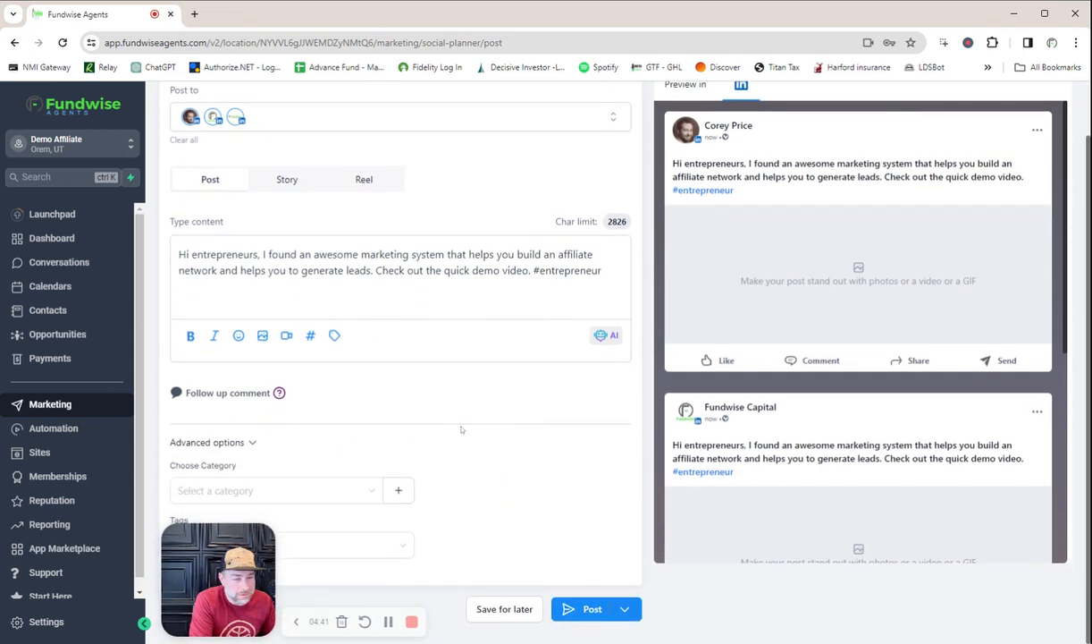
drag(197, 536, 222, 240)
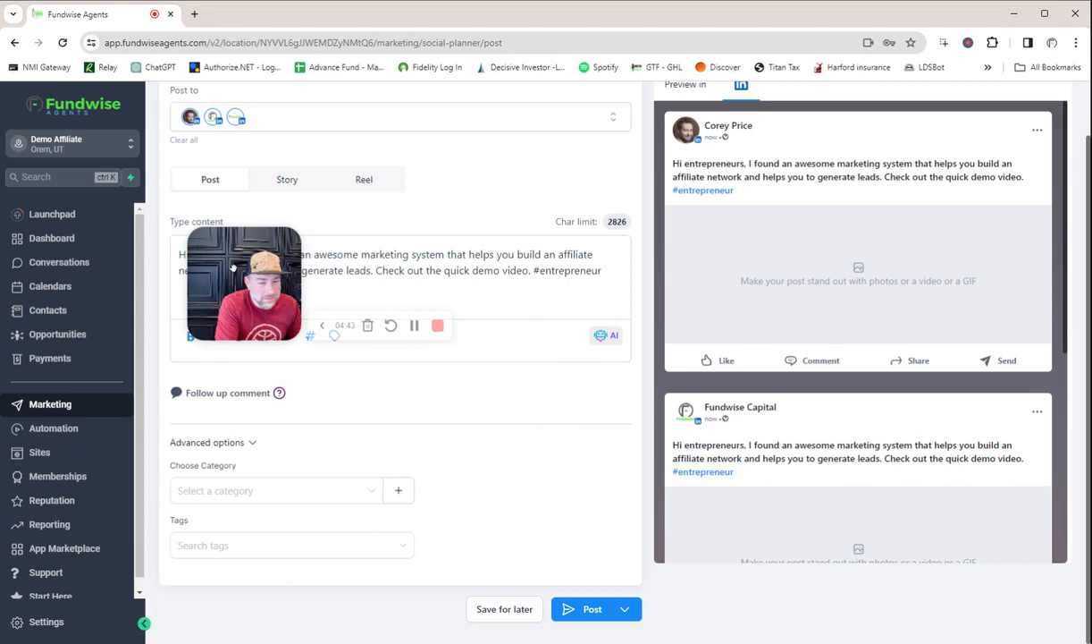
click(399, 491)
click(494, 351)
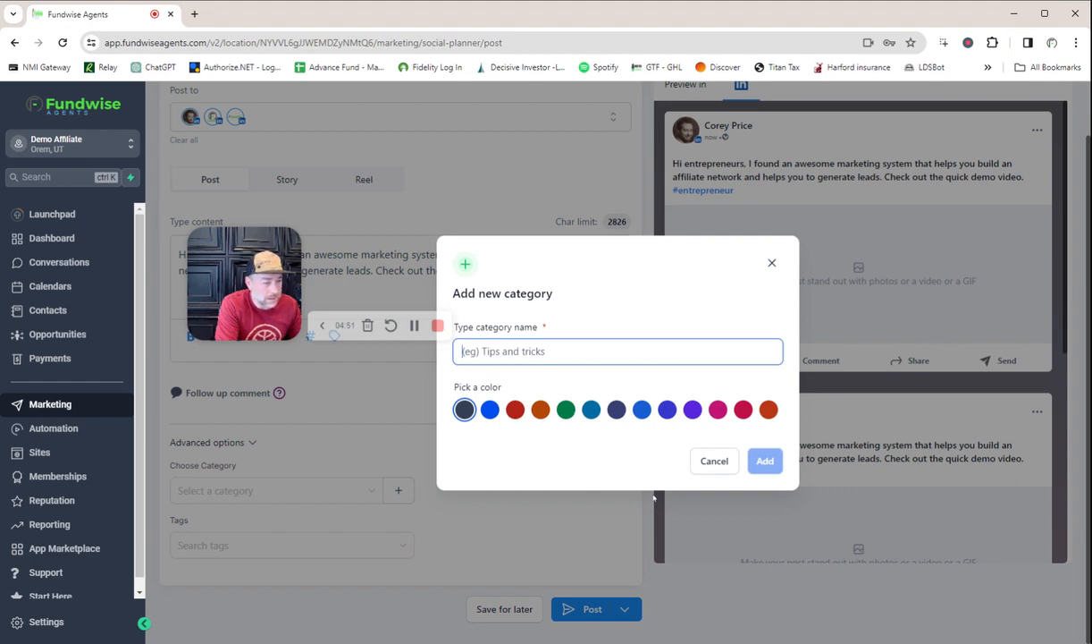
click(712, 463)
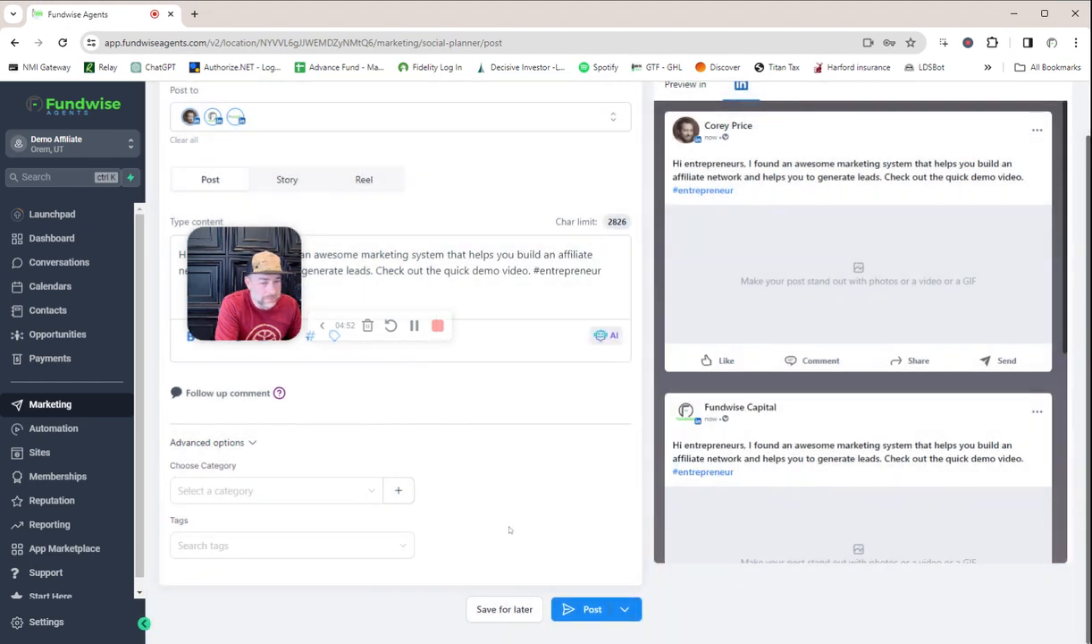
click(253, 551)
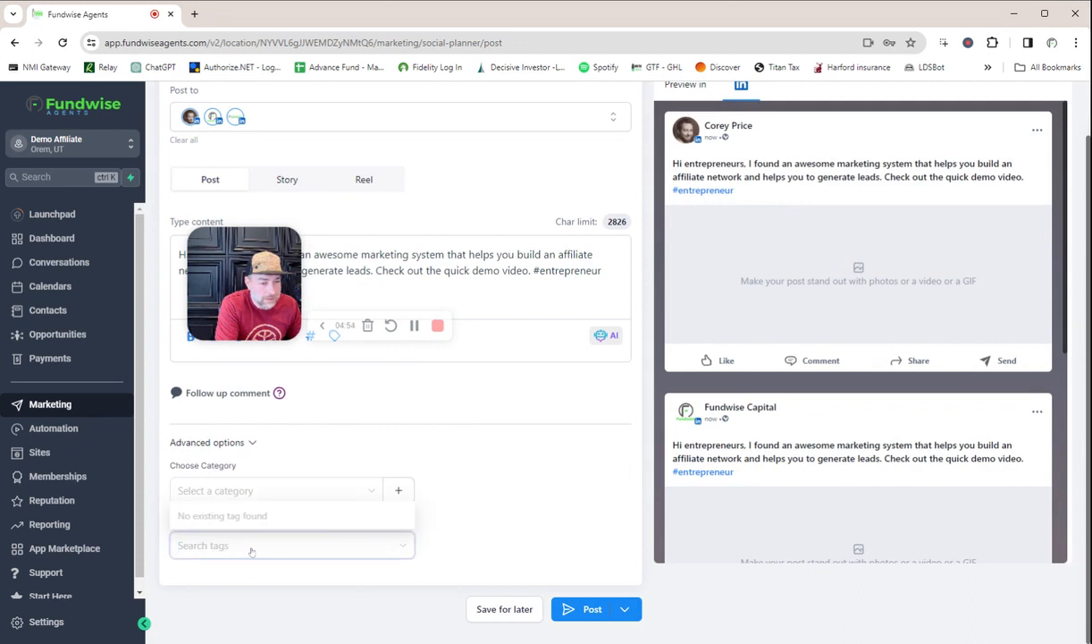
click(518, 493)
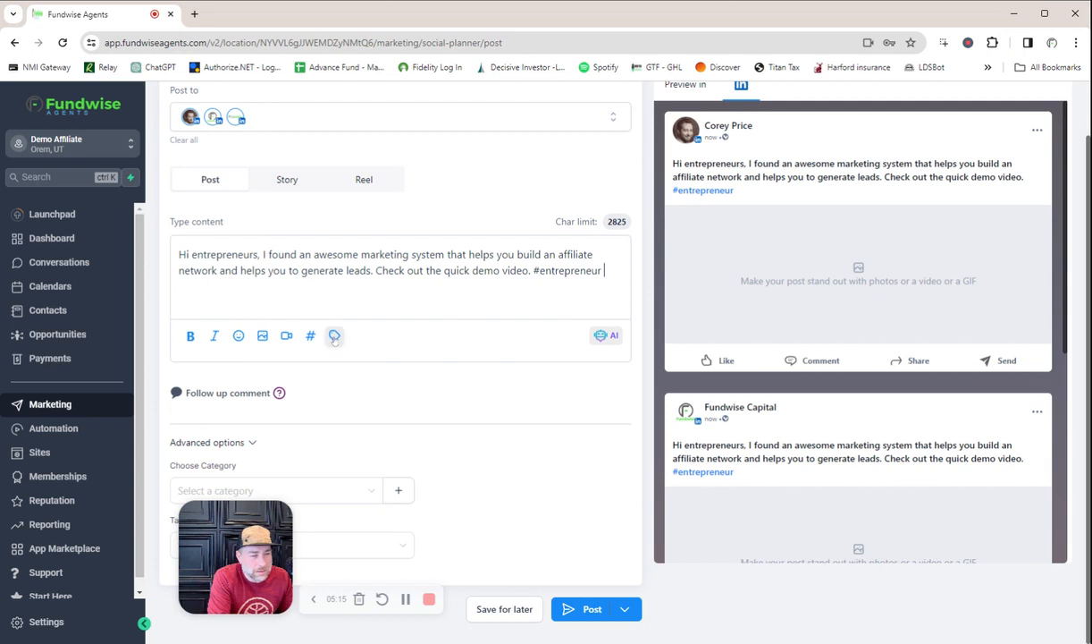
- Check the available custom values and put the #entrepreneur hashtag on a new line below the post text
click(334, 337)
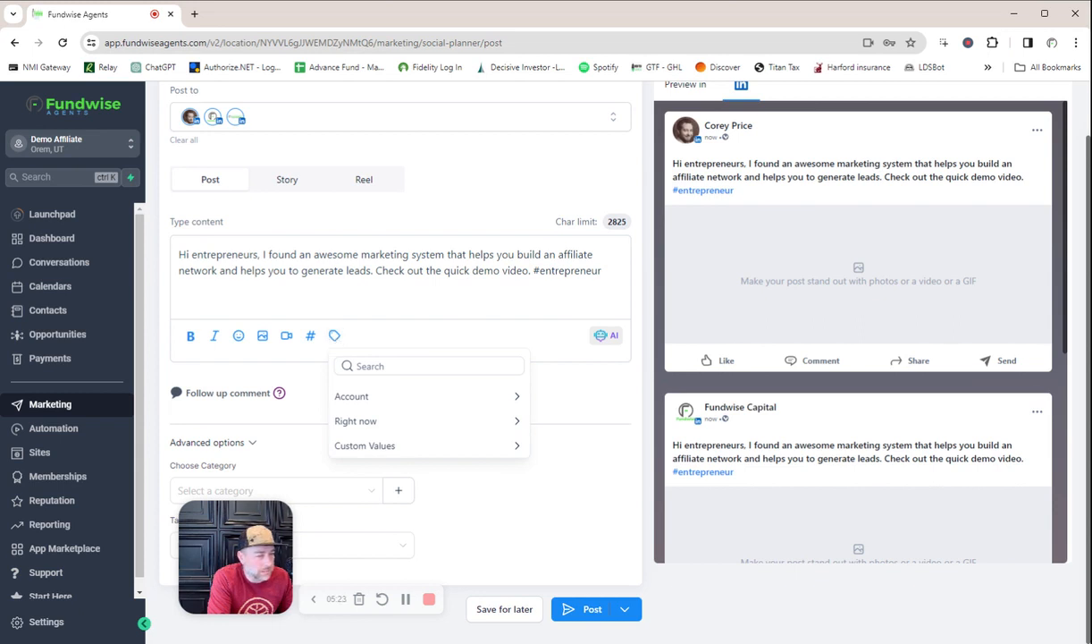
click(470, 446)
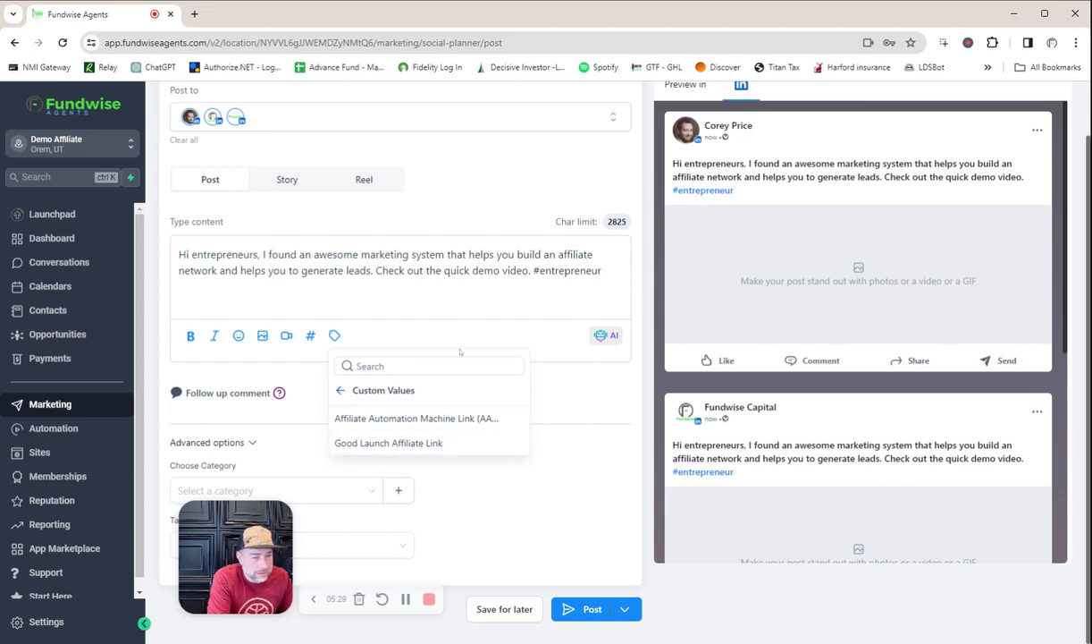
click(468, 270)
click(534, 270)
key(Return)
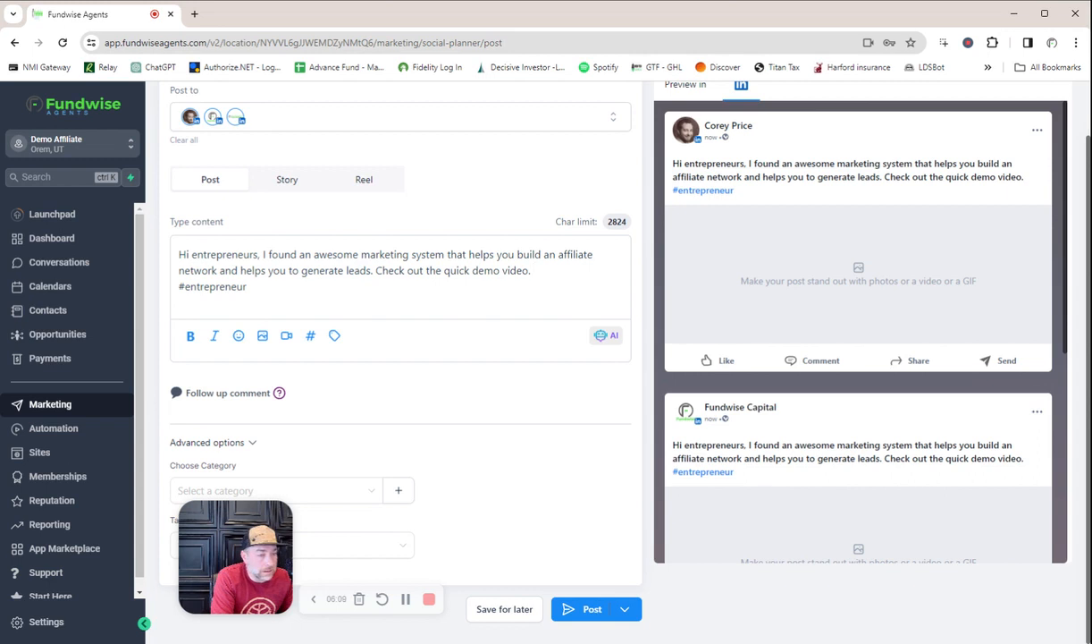
- Insert the Affiliate Automation Machine Link custom value after the #entrepreneur hashtag in the post content
click(335, 336)
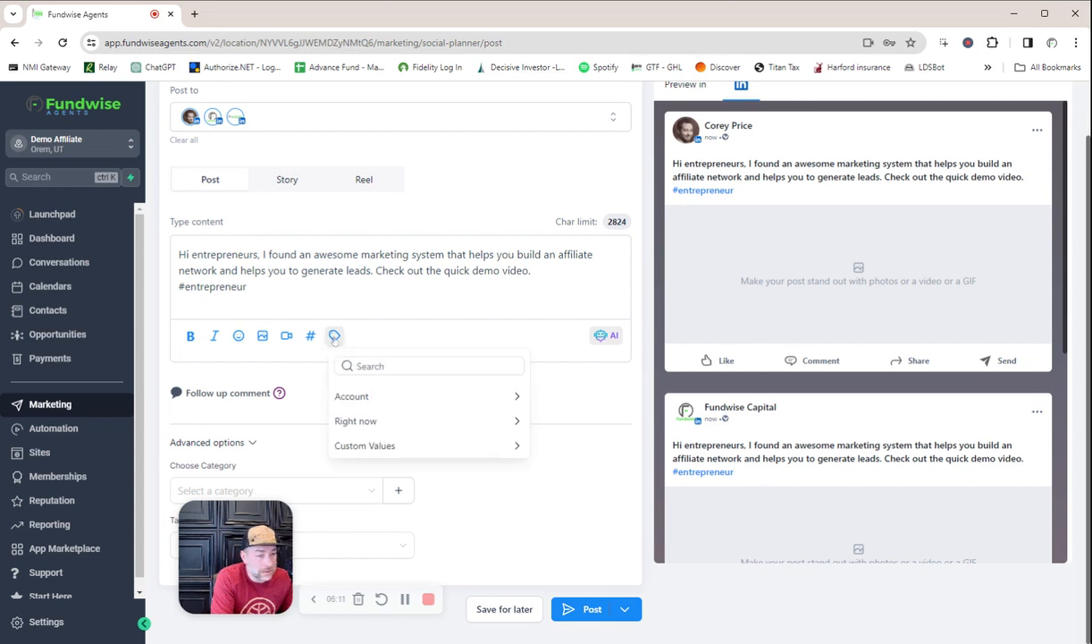
click(413, 451)
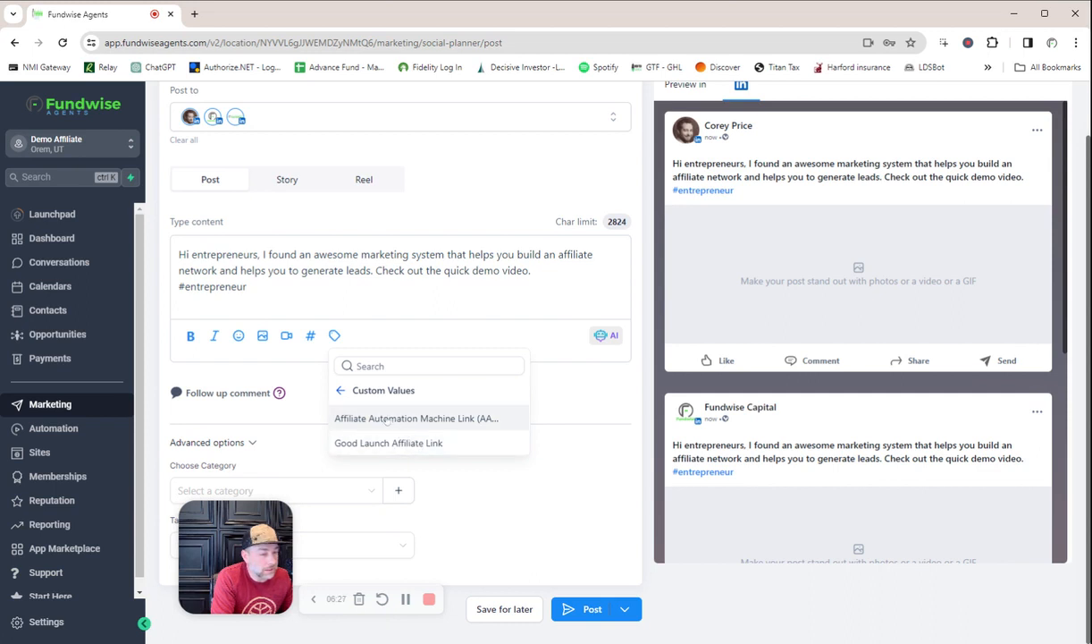
click(401, 420)
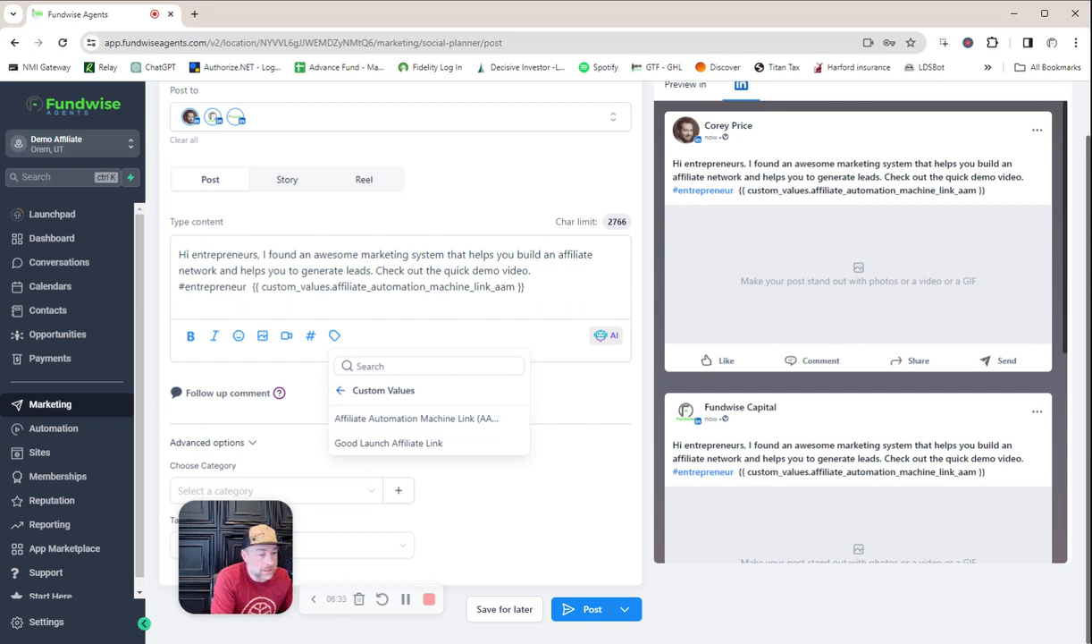
key(Escape)
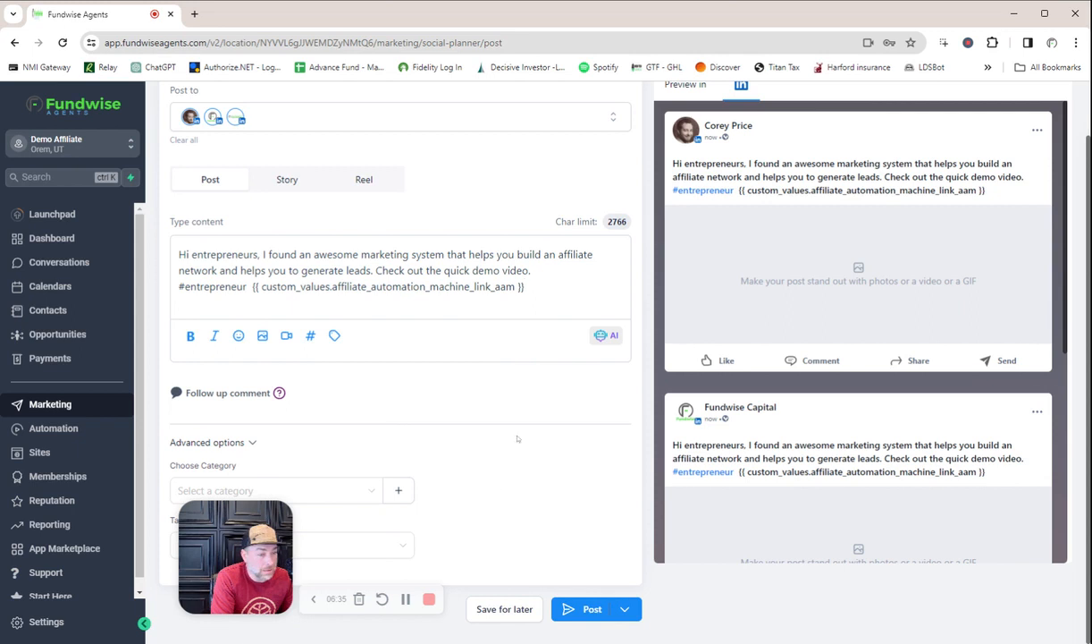
- Save the post for later as a draft and check which actions are available for it
click(505, 608)
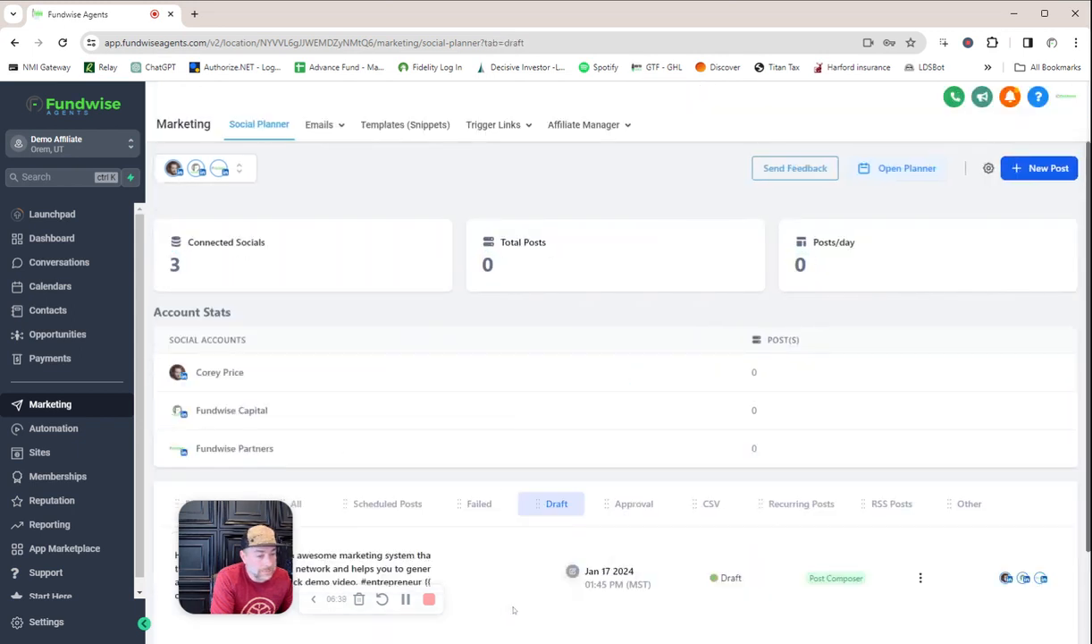
scroll(581, 445, down, 2)
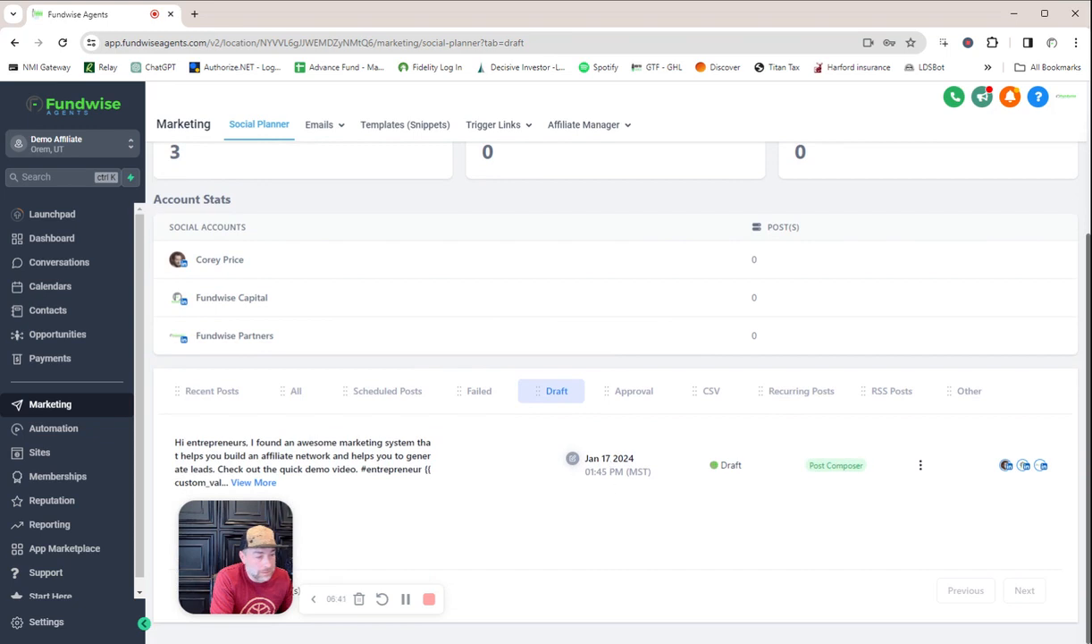
click(921, 465)
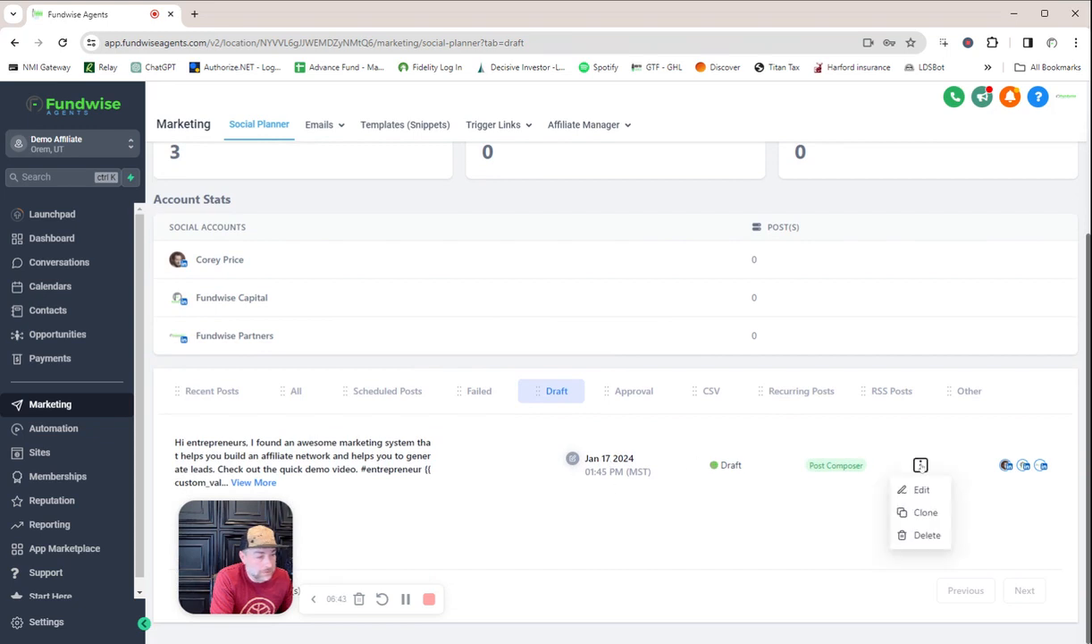
click(626, 525)
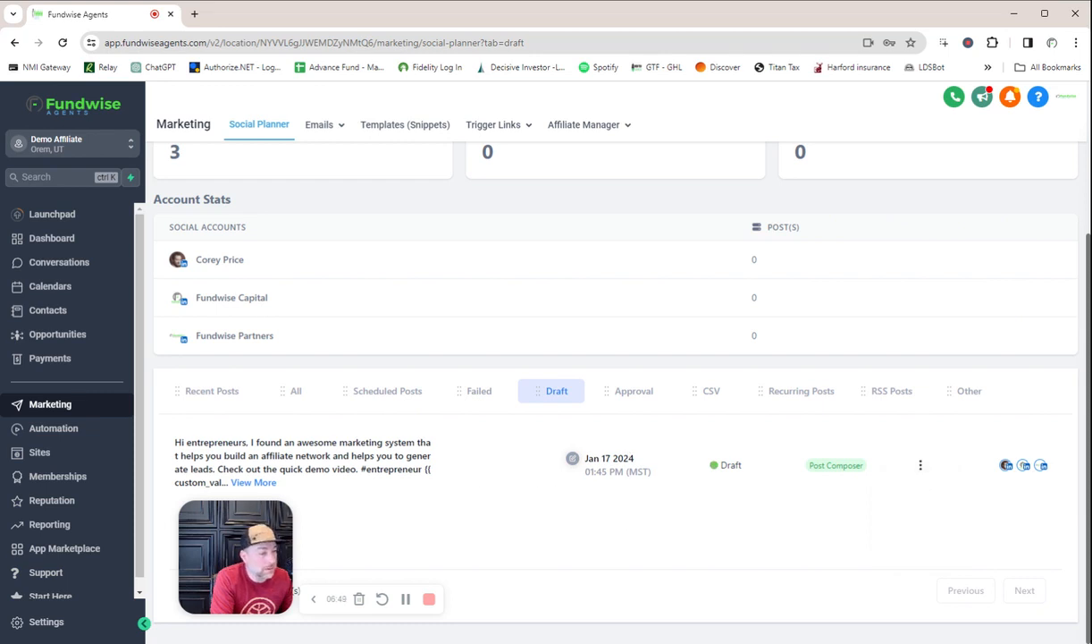
- View the scheduled posts and the overview in the social planner
click(394, 393)
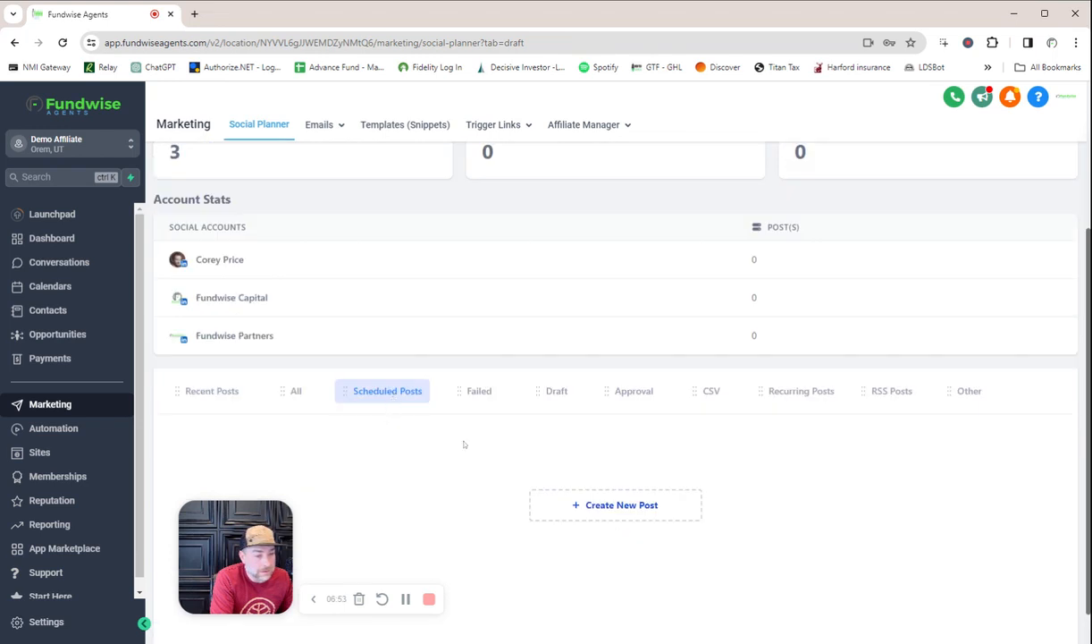
scroll(464, 445, up, 1)
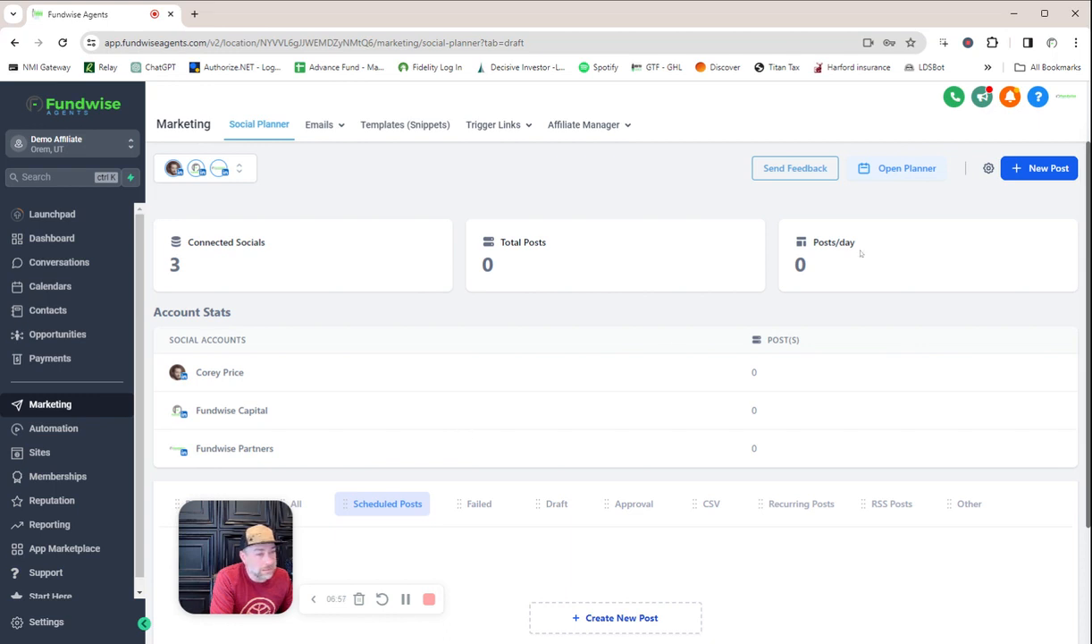
scroll(588, 399, down, 2)
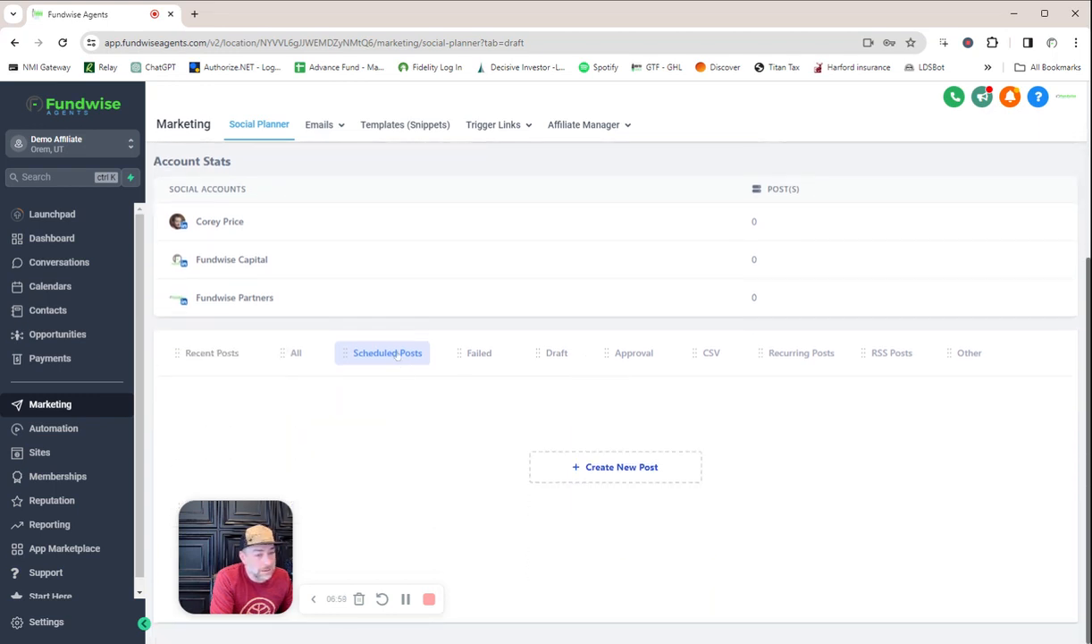
scroll(786, 389, up, 2)
click(1055, 169)
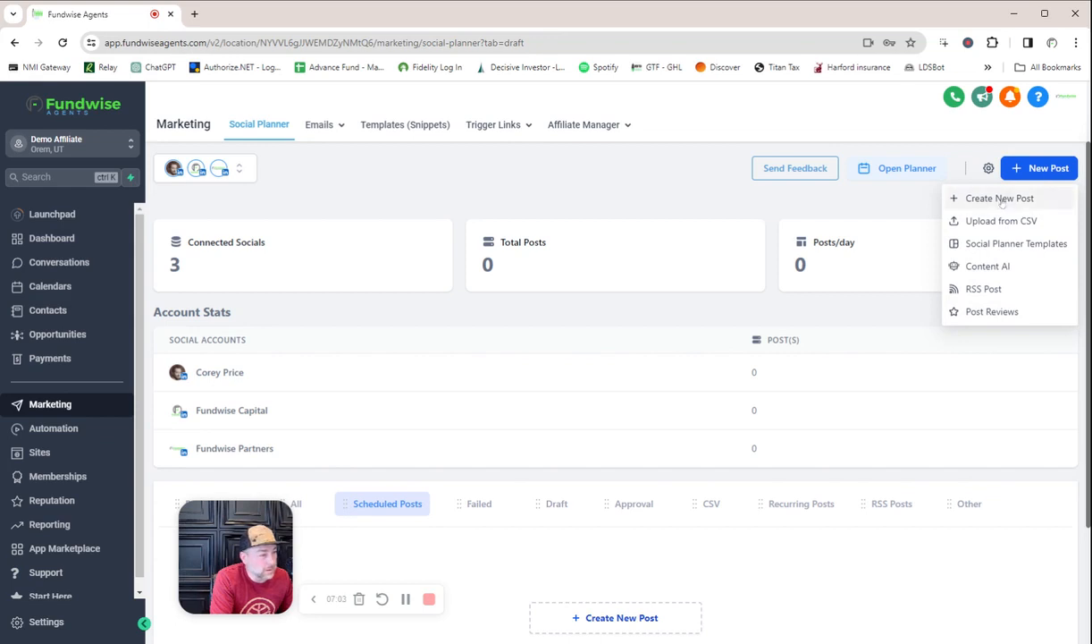
click(961, 195)
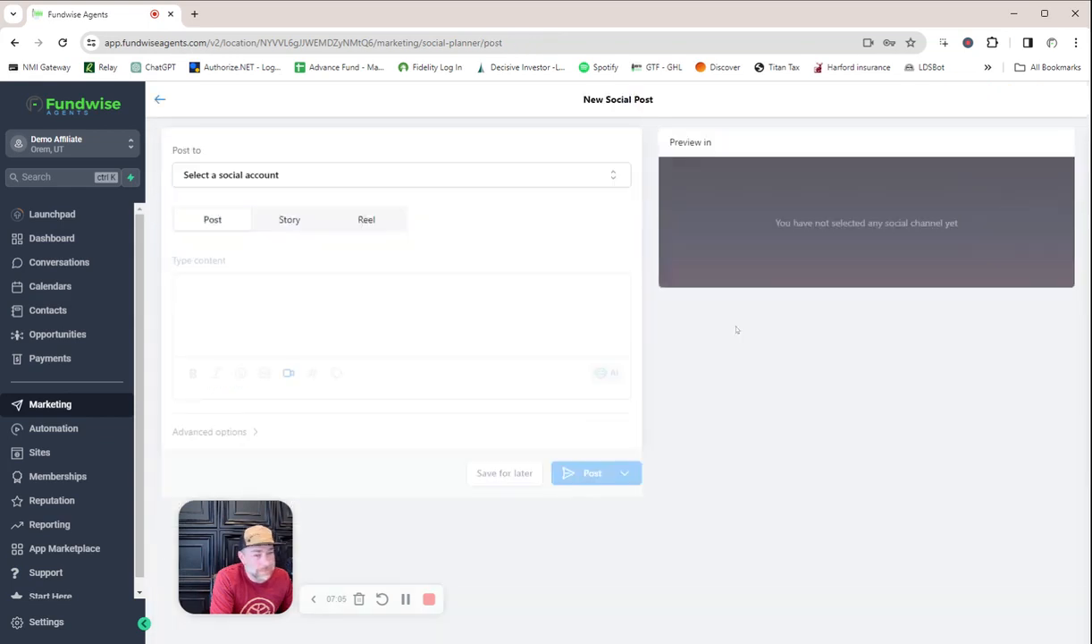
click(508, 172)
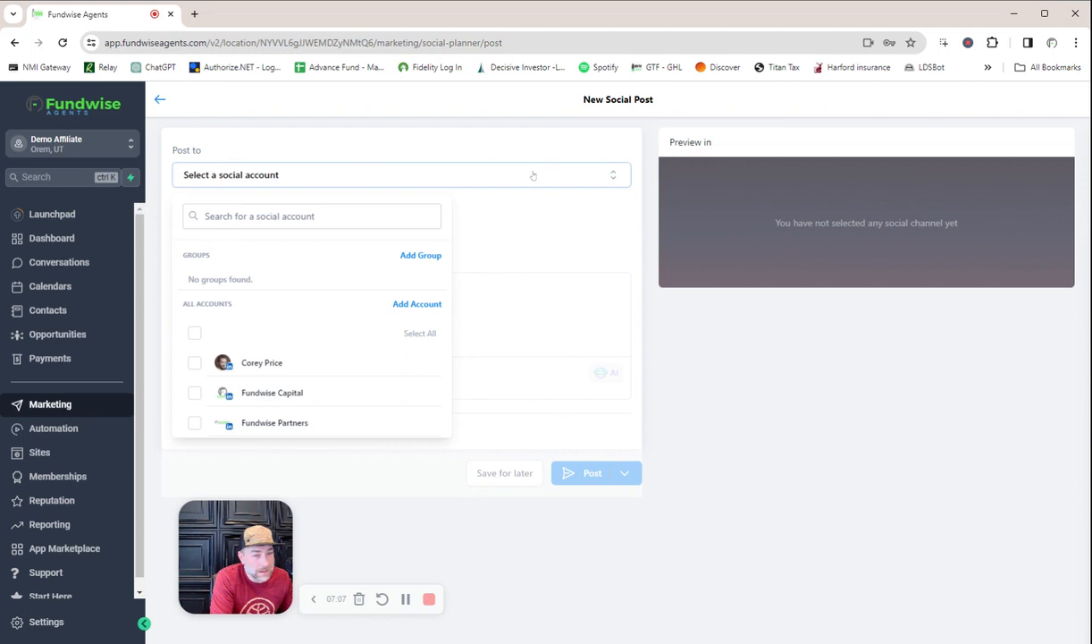
click(195, 333)
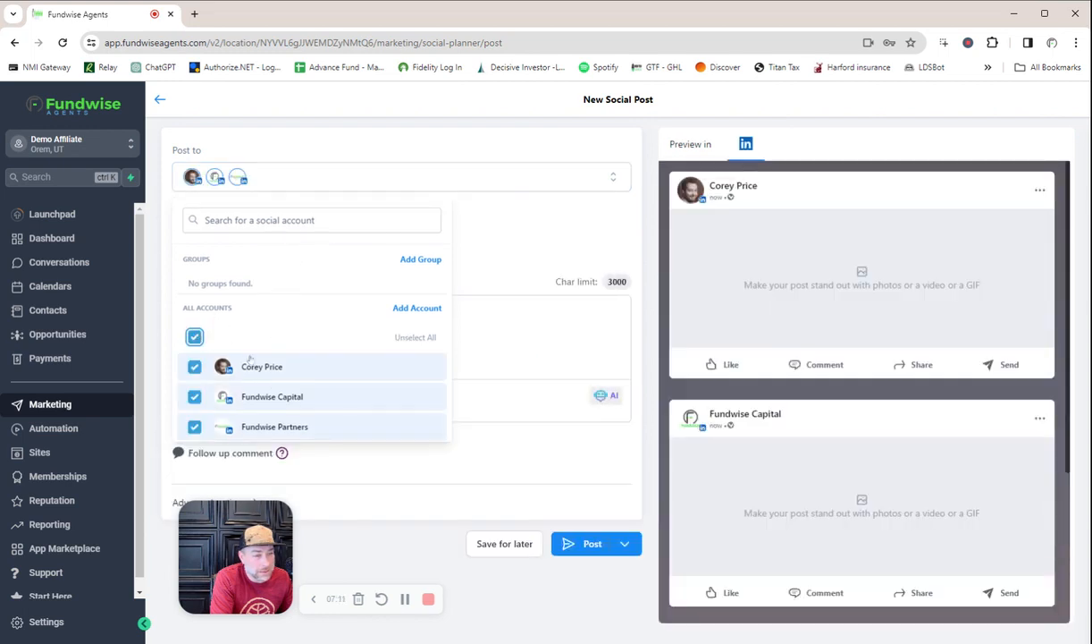
click(506, 229)
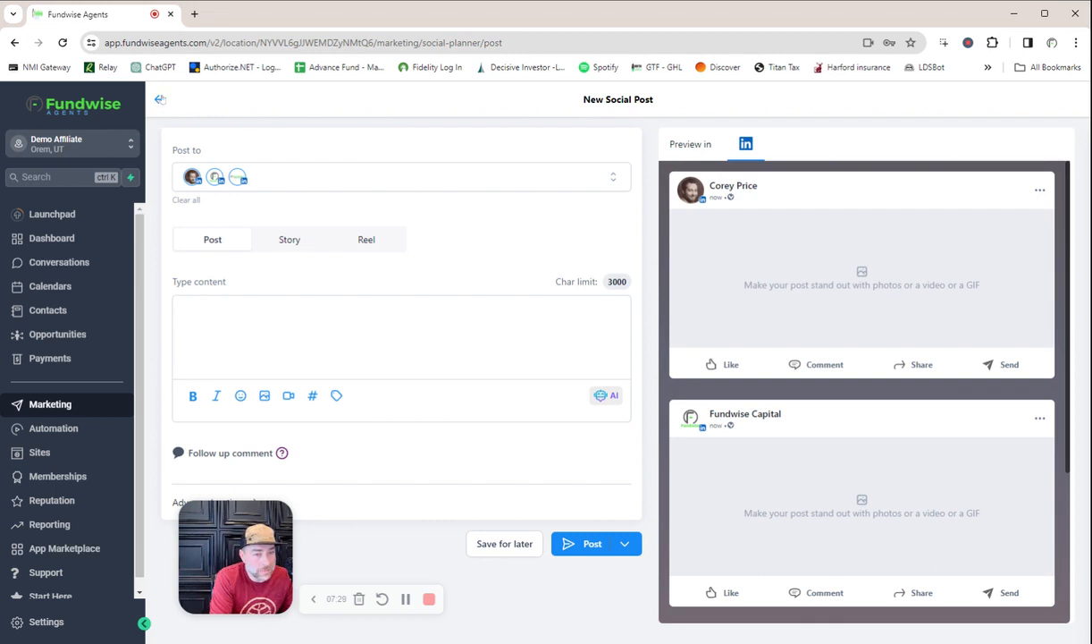
click(160, 99)
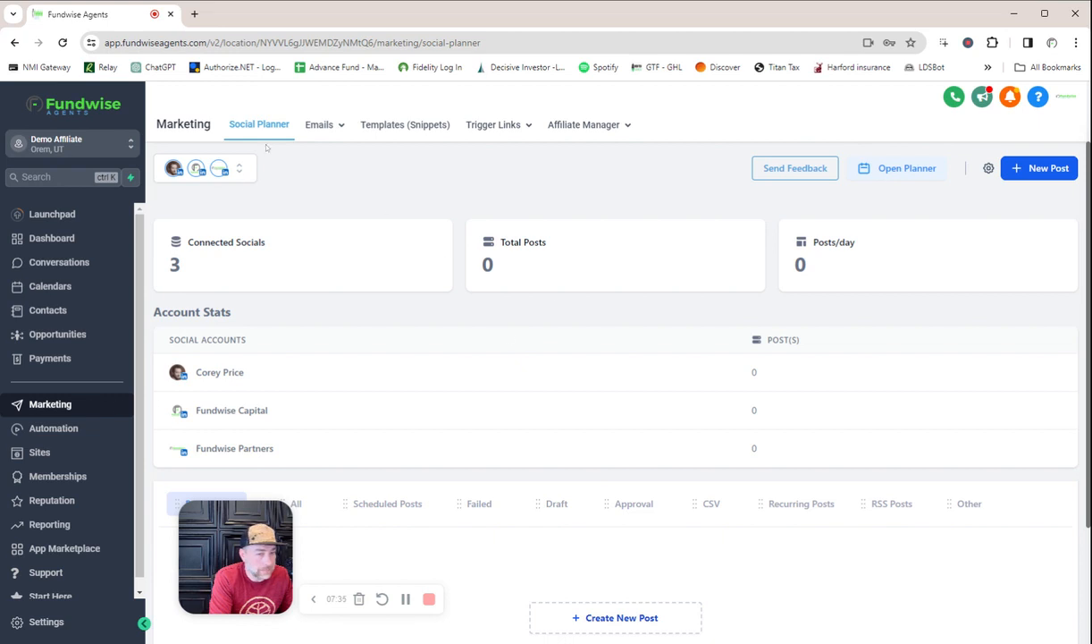
- Examine the social planner's CSV posts section and its account statistics
click(713, 506)
scroll(641, 506, down, 2)
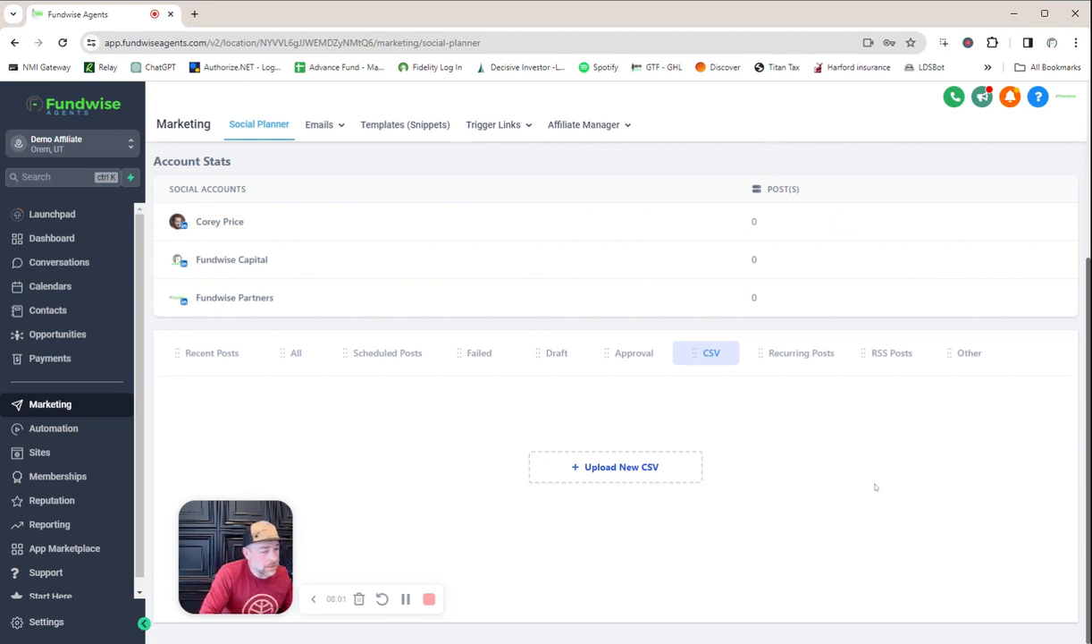
scroll(804, 482, up, 1)
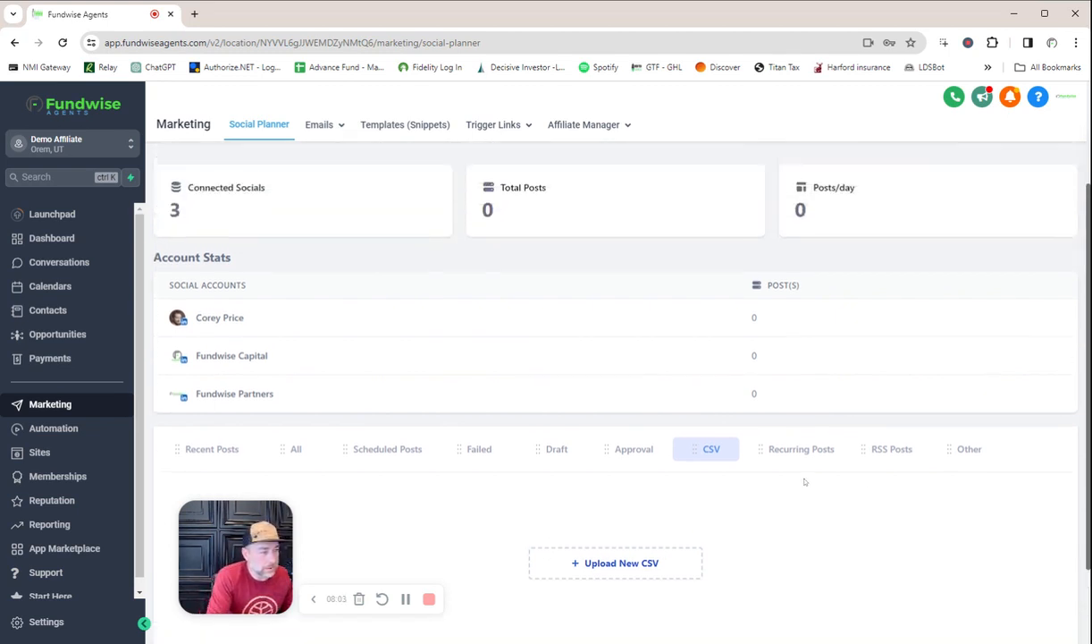
scroll(804, 482, up, 1)
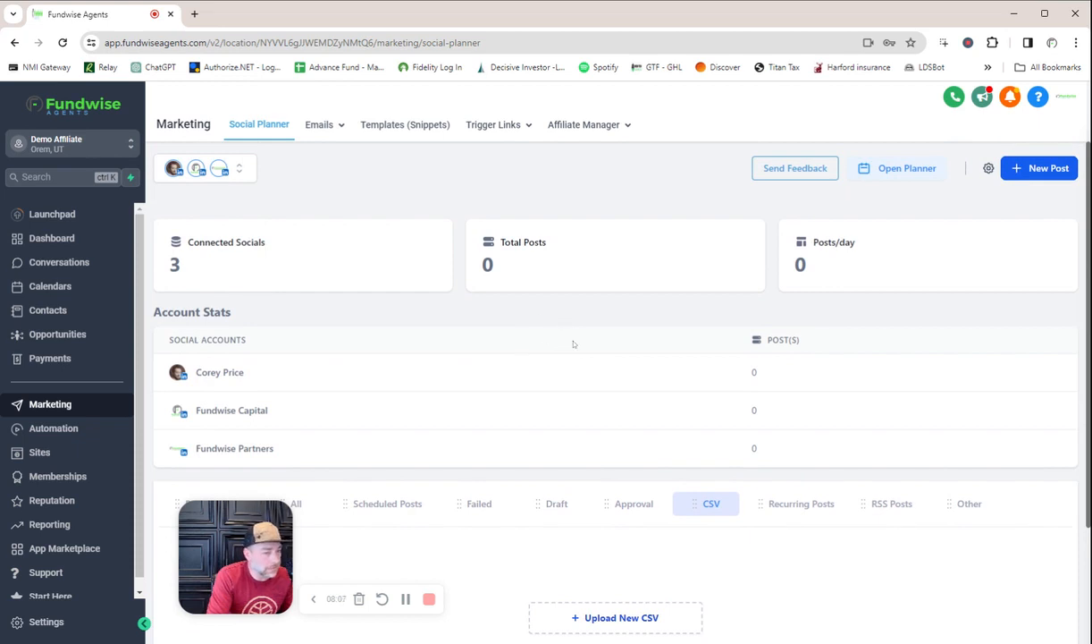
scroll(594, 367, down, 2)
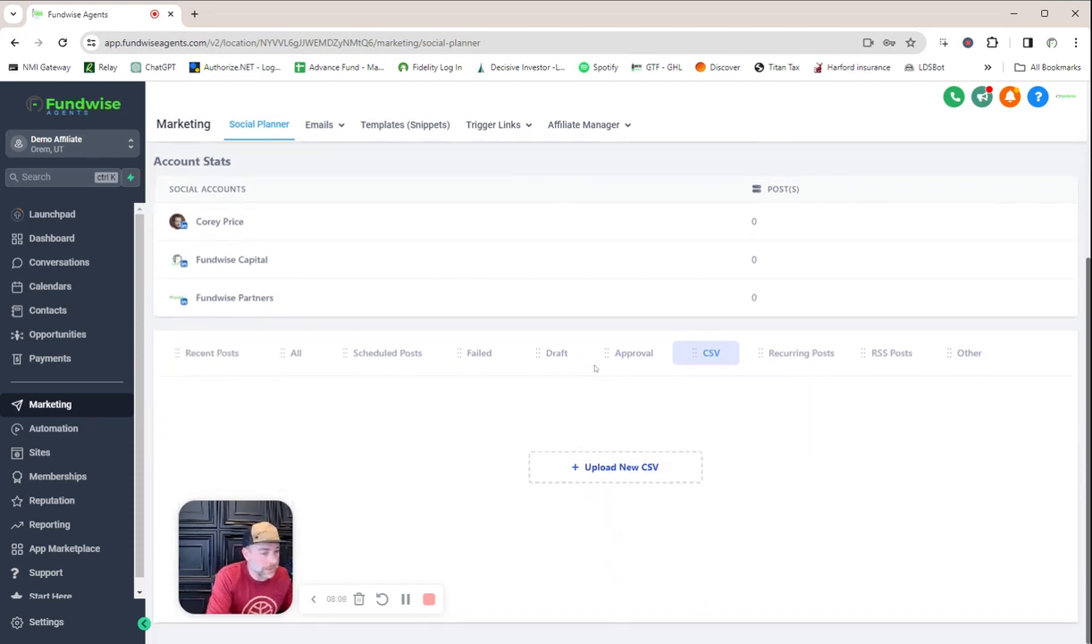
scroll(595, 367, up, 2)
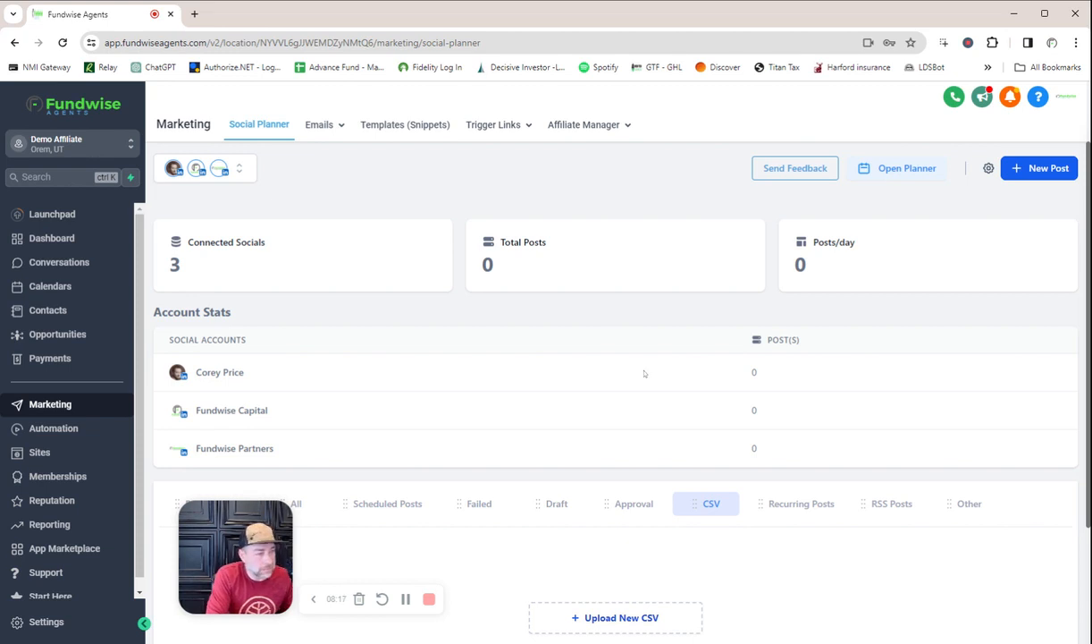
scroll(643, 374, down, 1)
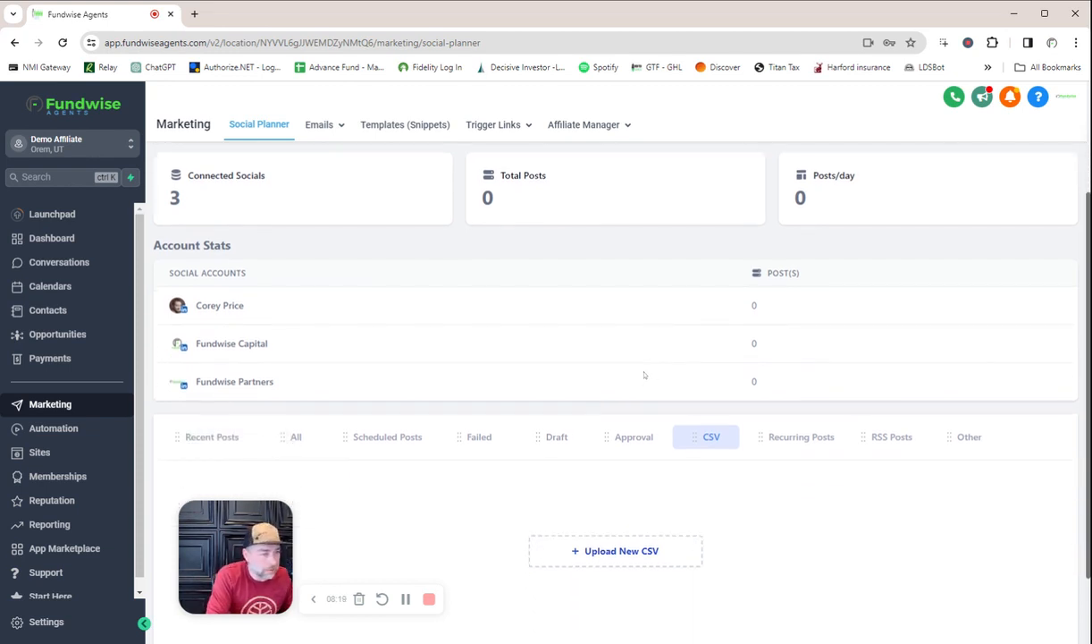
scroll(644, 375, down, 1)
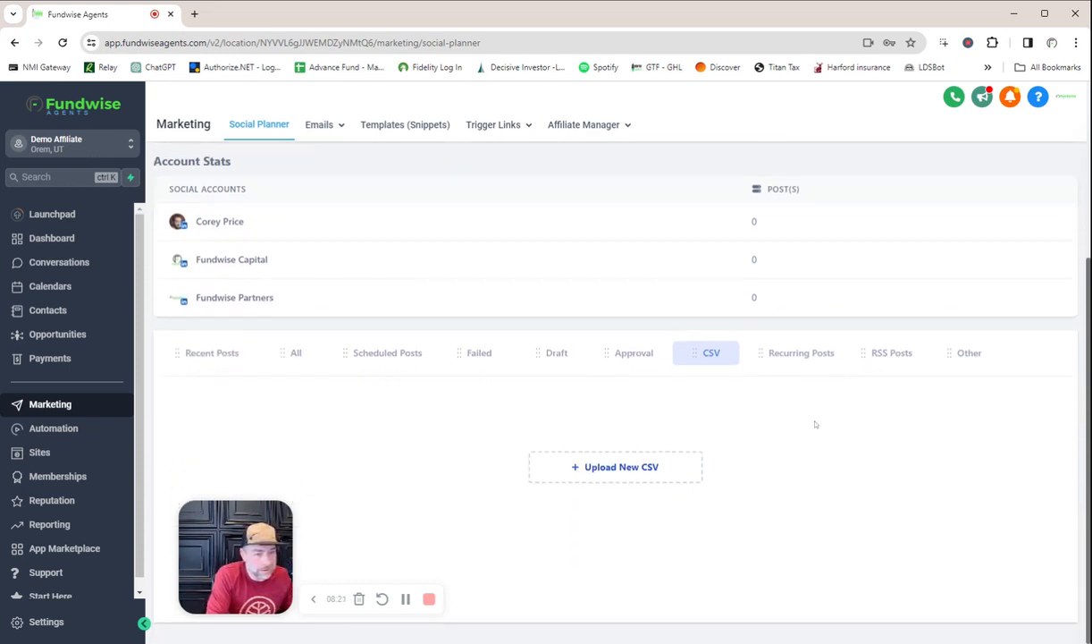
scroll(815, 424, up, 2)
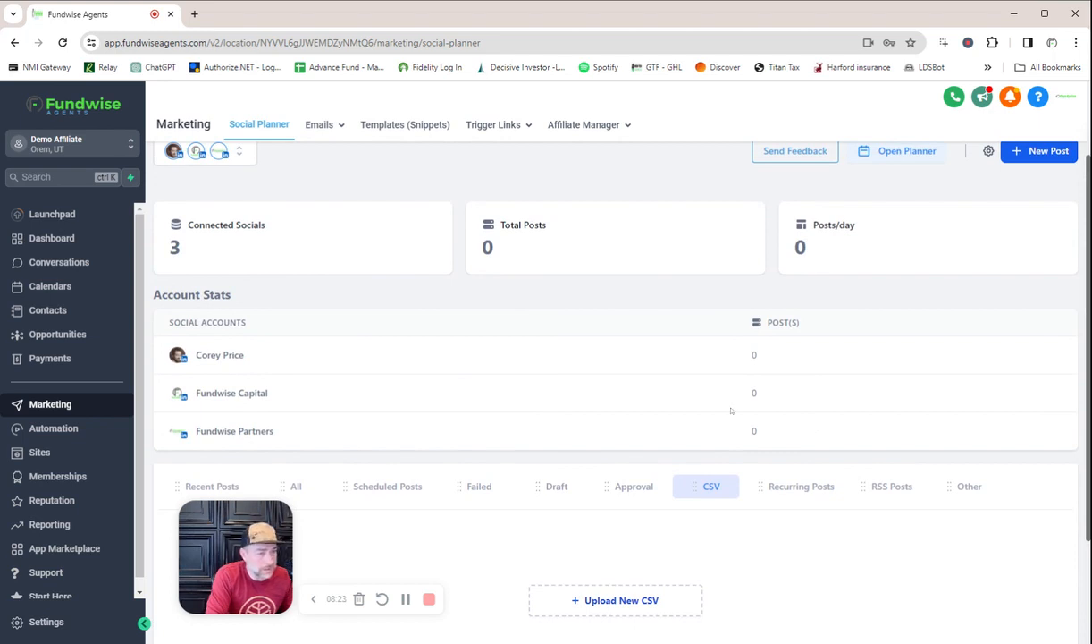